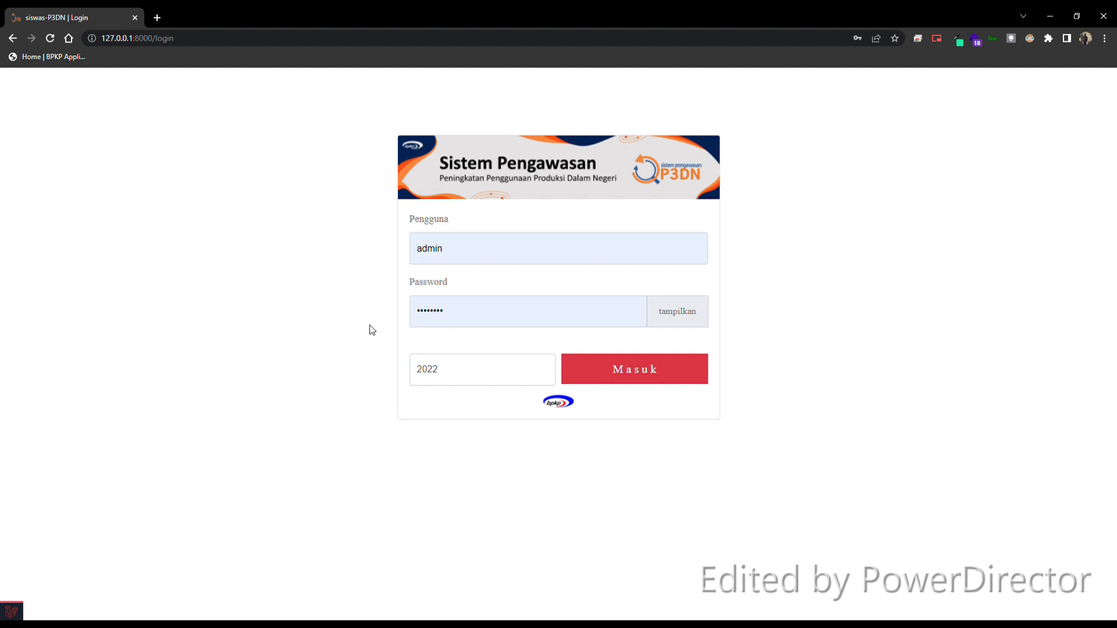
Step: Log in as pw_01 with the account password
{"action": "double_click", "coordinate": [433, 255]}
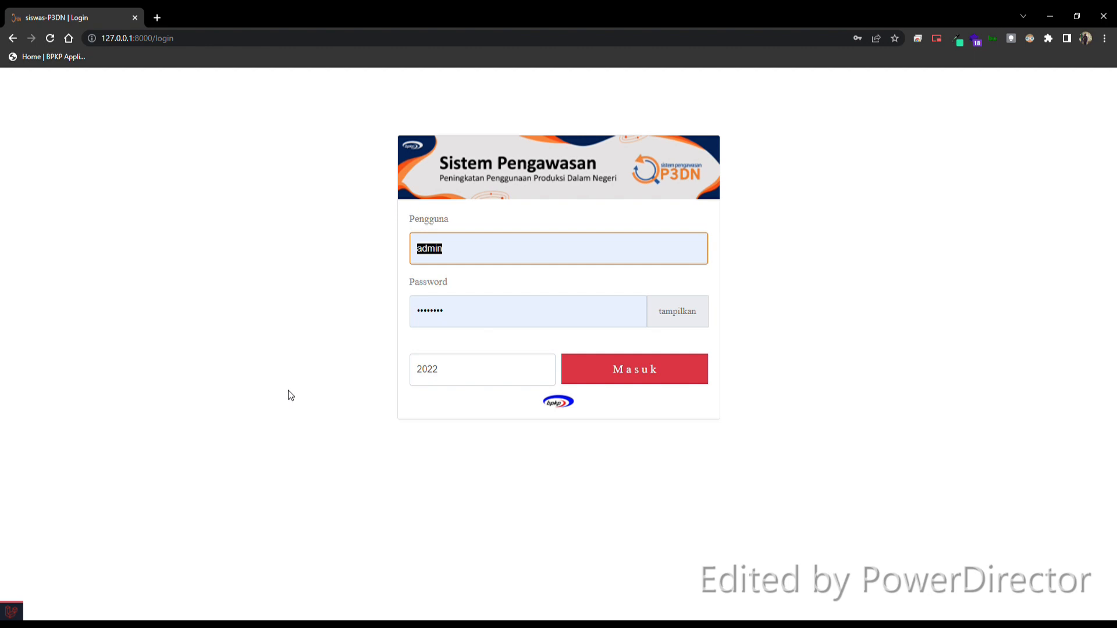
{"action": "type", "text": "pw_01"}
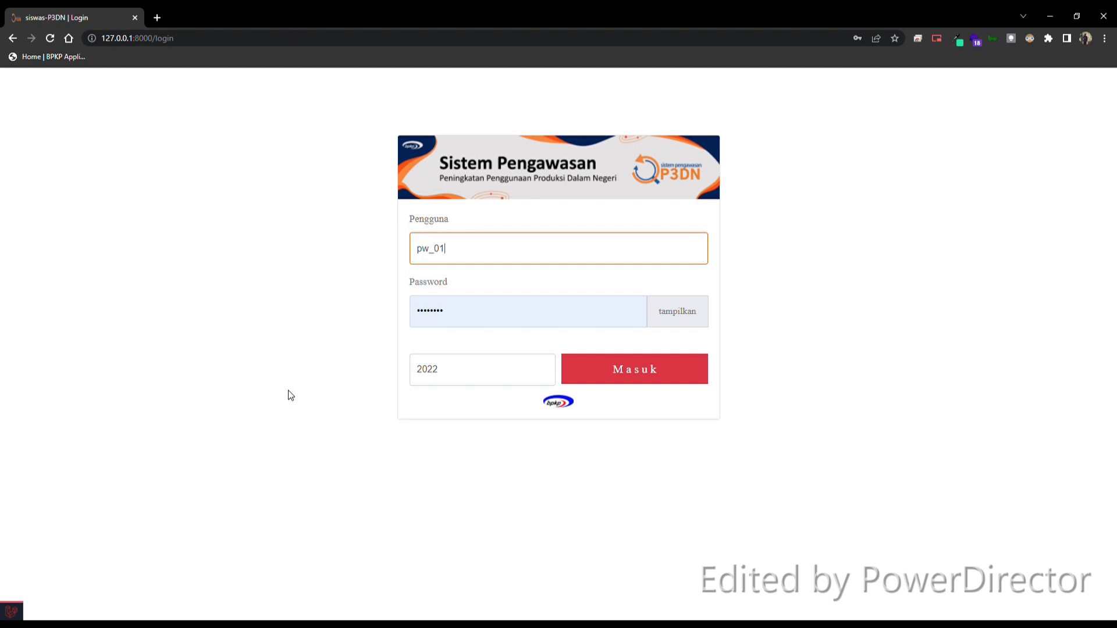
{"action": "key", "text": "Tab"}
{"action": "type", "text": "123456"}
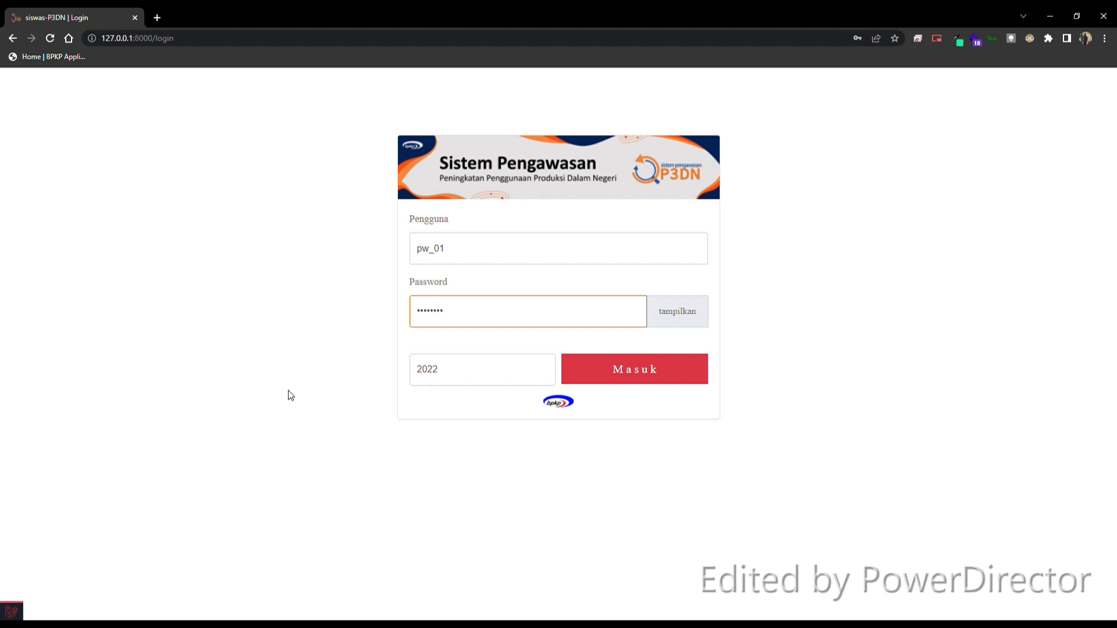
{"action": "left_click", "coordinate": [626, 368]}
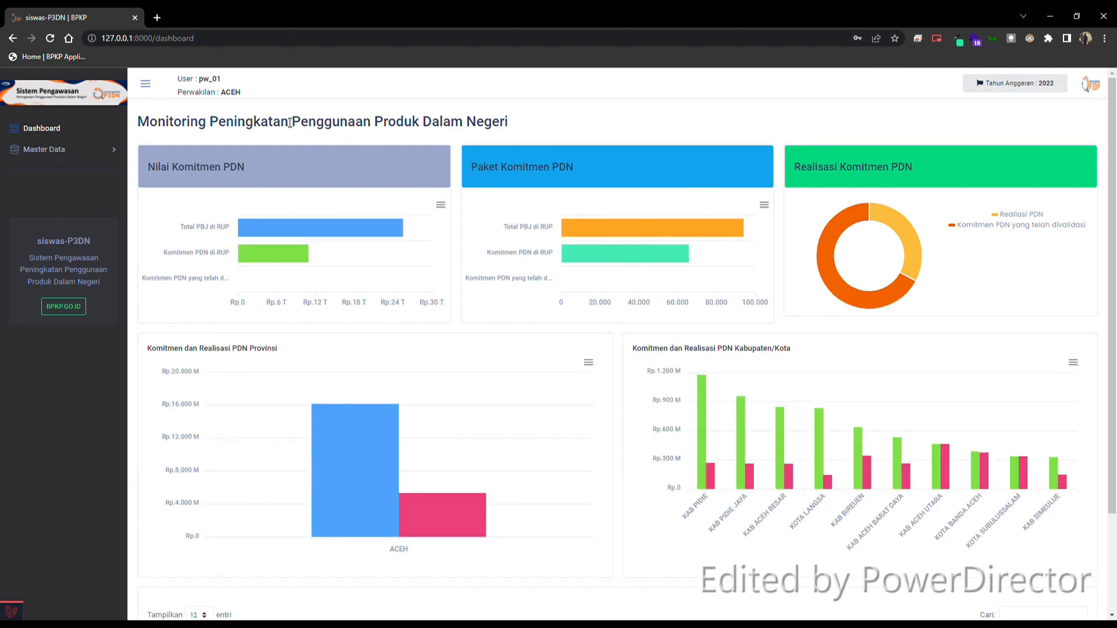
Step: Look over the dashboard charts and table, and open the Manajemen User page of Master Data
{"action": "scroll", "coordinate": [884, 272], "scroll_direction": "down", "scroll_amount": 2}
{"action": "scroll", "coordinate": [883, 271], "scroll_direction": "down", "scroll_amount": 1}
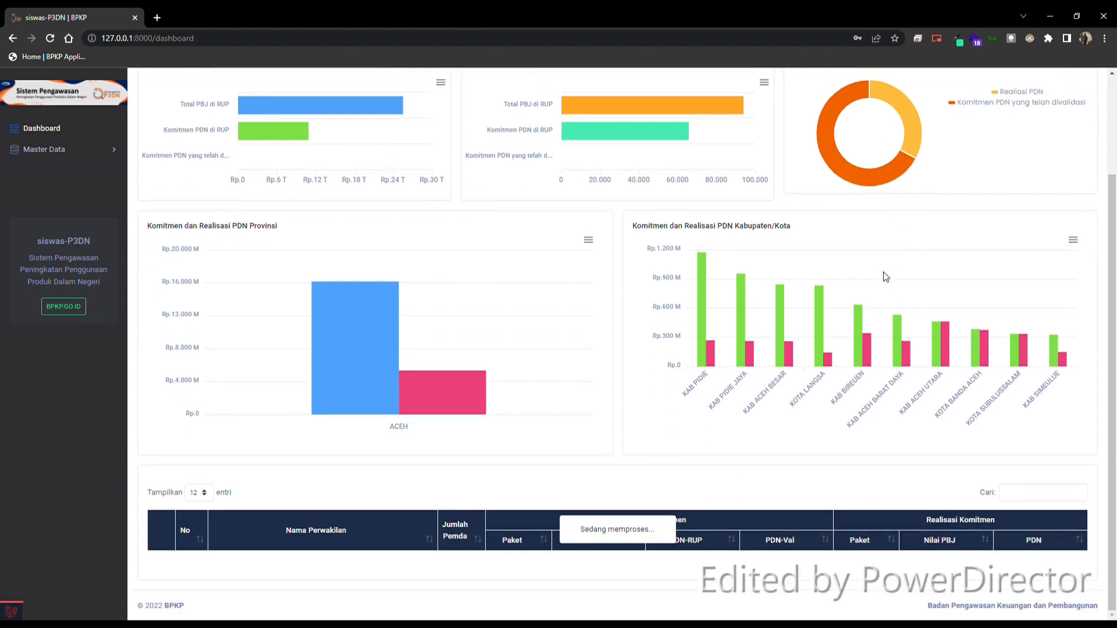
{"action": "scroll", "coordinate": [841, 279], "scroll_direction": "up", "scroll_amount": 3}
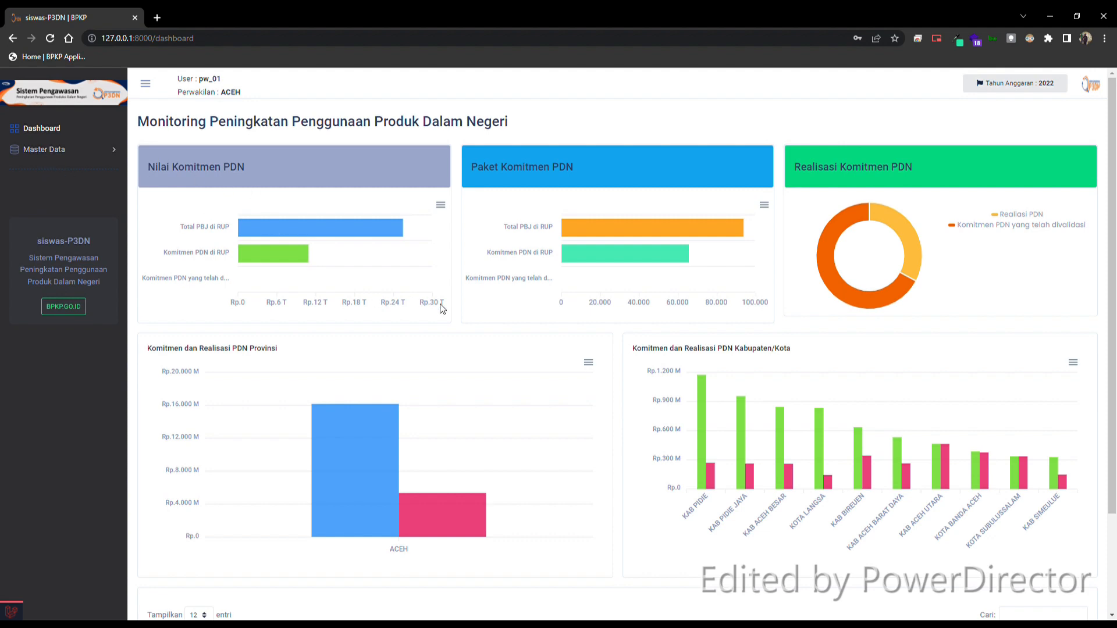
{"action": "scroll", "coordinate": [443, 309], "scroll_direction": "down", "scroll_amount": 2}
{"action": "scroll", "coordinate": [445, 309], "scroll_direction": "up", "scroll_amount": 2}
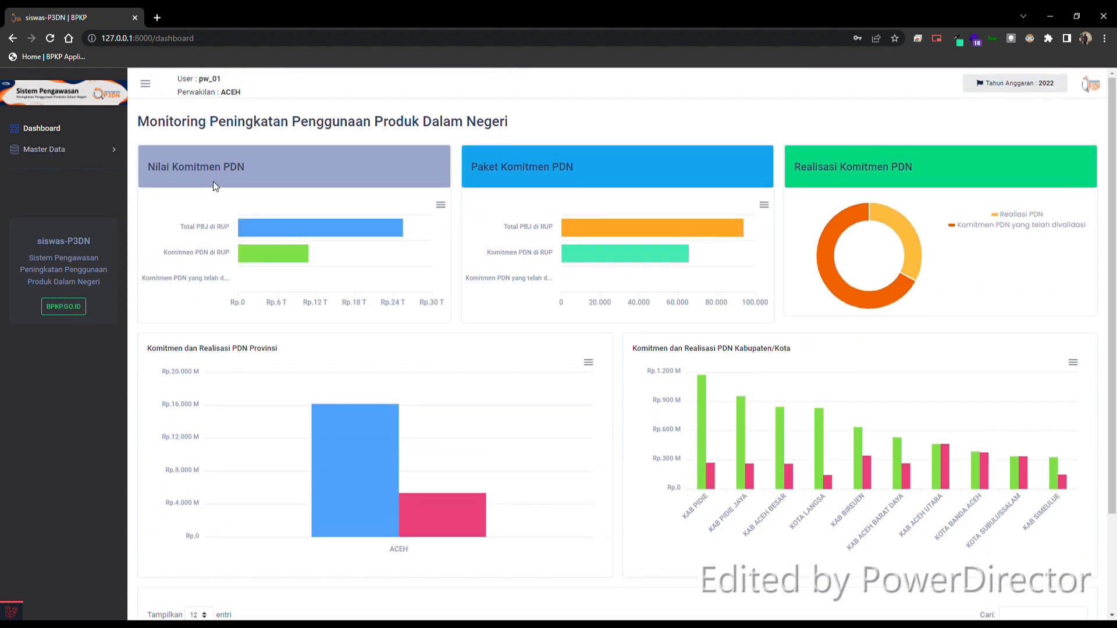
{"action": "left_click", "coordinate": [61, 151]}
{"action": "left_click", "coordinate": [88, 173]}
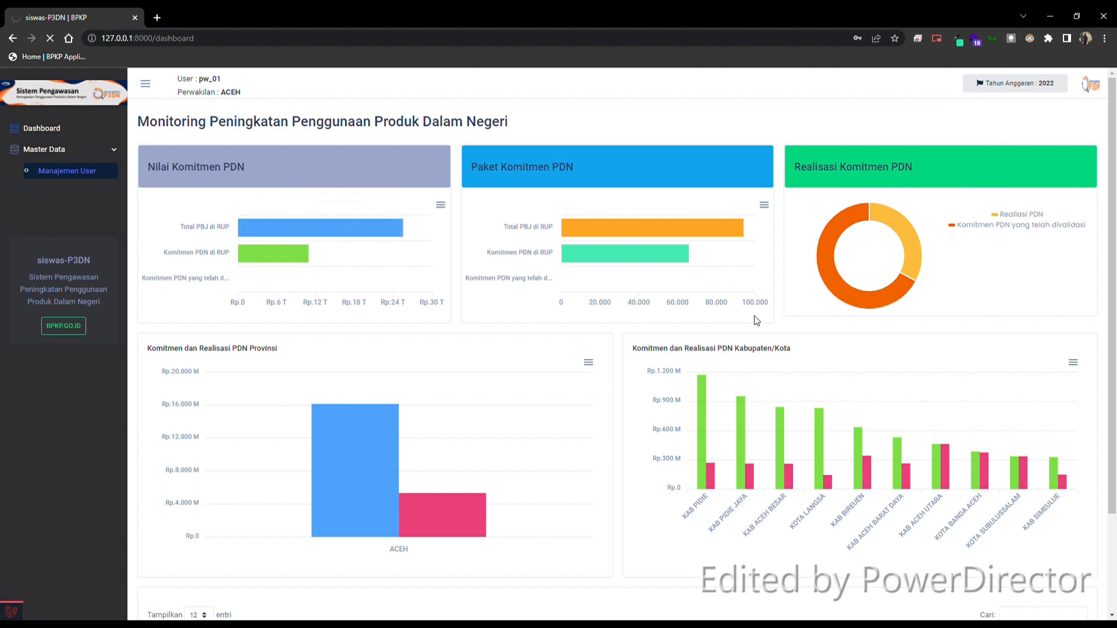
{"action": "scroll", "coordinate": [754, 316], "scroll_direction": "down", "scroll_amount": 3}
{"action": "scroll", "coordinate": [759, 321], "scroll_direction": "up", "scroll_amount": 2}
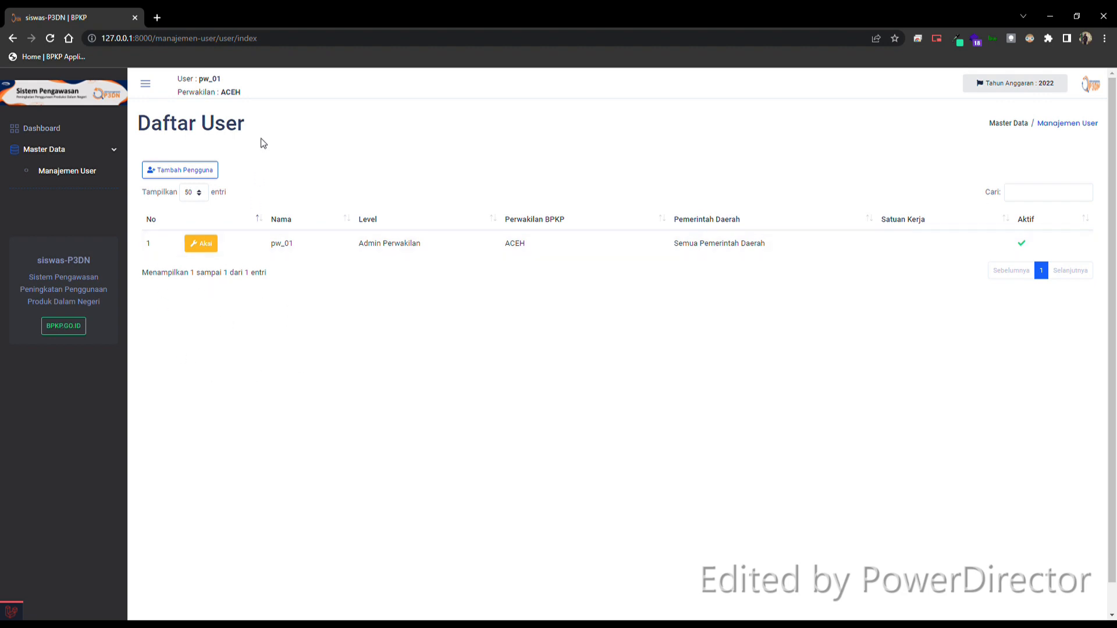
Step: Start adding a new user and enter tim_mon01 as the name
{"action": "left_click", "coordinate": [180, 172]}
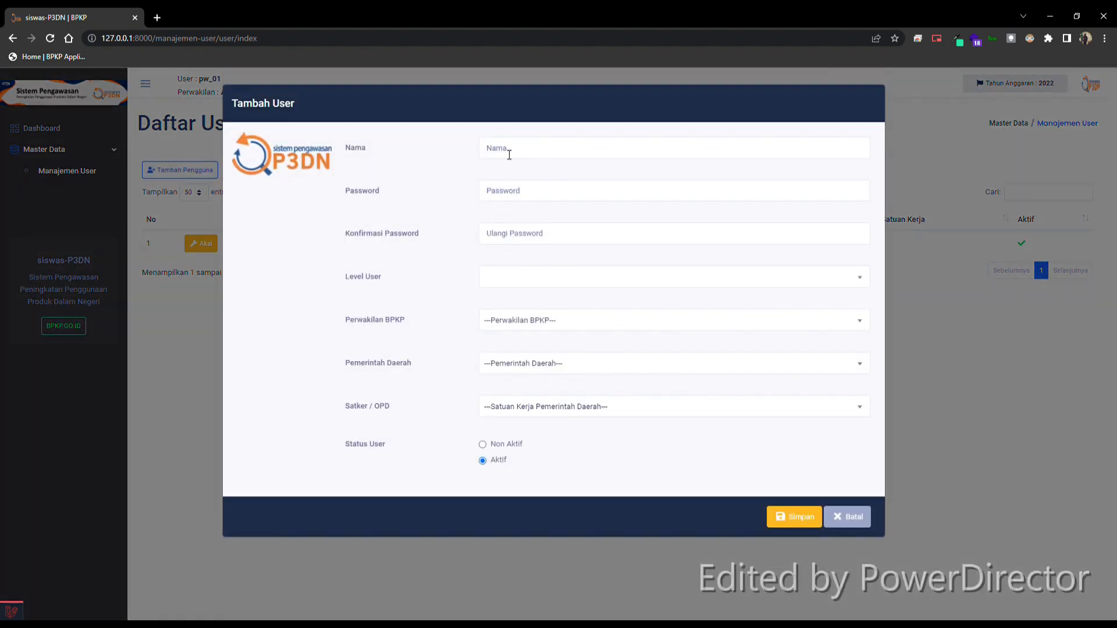
{"action": "left_click", "coordinate": [509, 154]}
{"action": "type", "text": "t"}
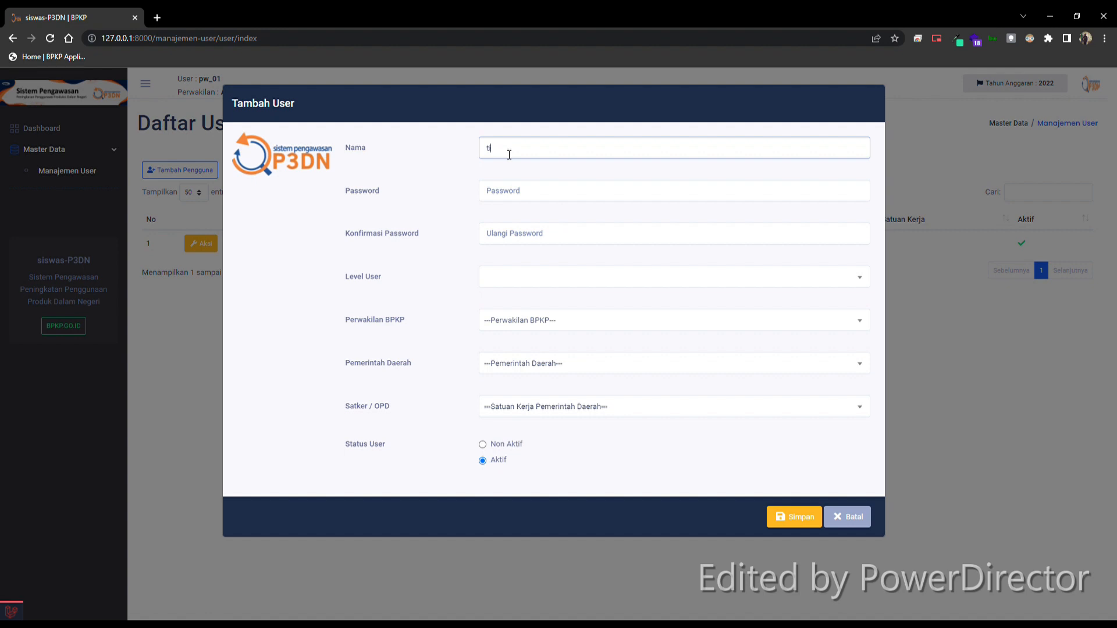
{"action": "type", "text": "im_mon01"}
Step: Enter the new user's password and fill in the password confirmation
{"action": "left_click", "coordinate": [506, 198]}
{"action": "type", "text": "password"}
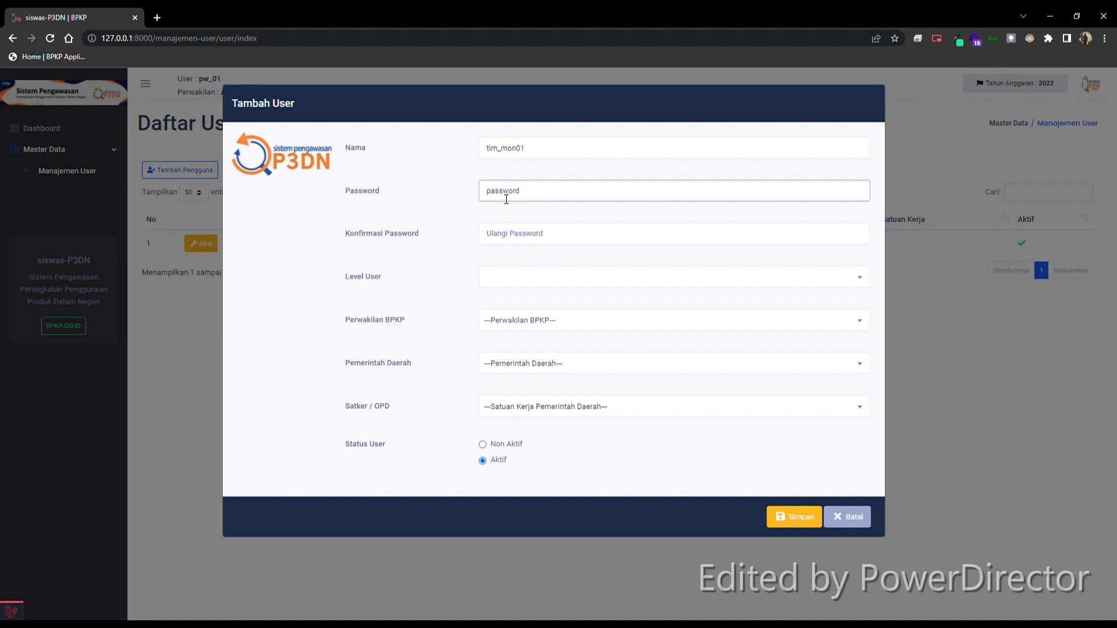
{"action": "left_click", "coordinate": [520, 239]}
{"action": "type", "text": "pa"}
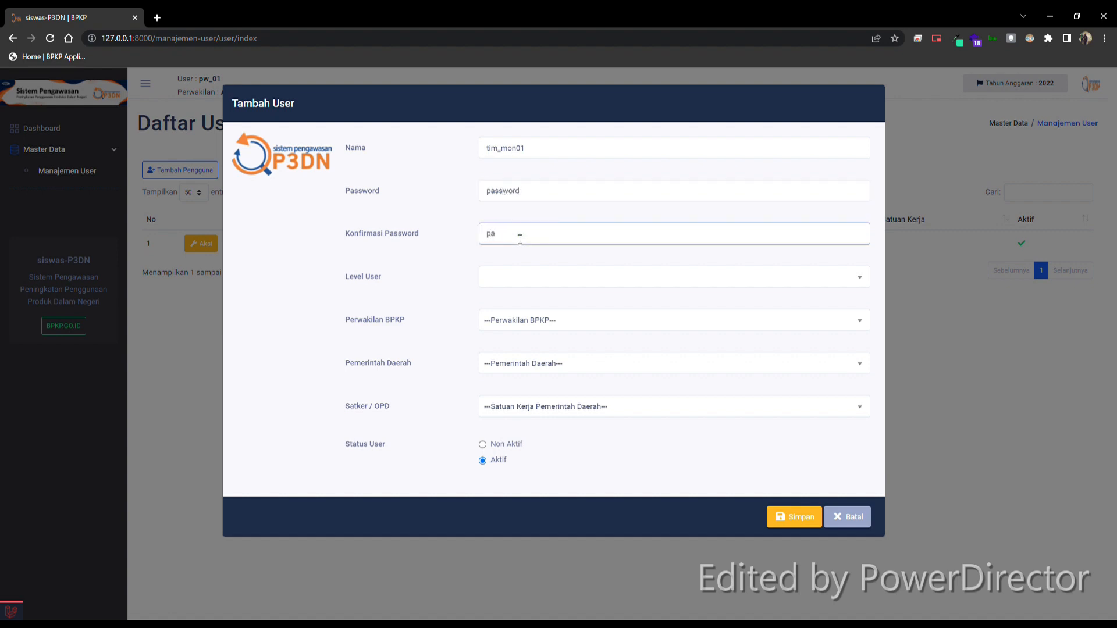
{"action": "type", "text": "sword"}
Step: Set the new user's level to Tim Monitoring and its Perwakilan BPKP to ACEH
{"action": "left_click", "coordinate": [522, 282]}
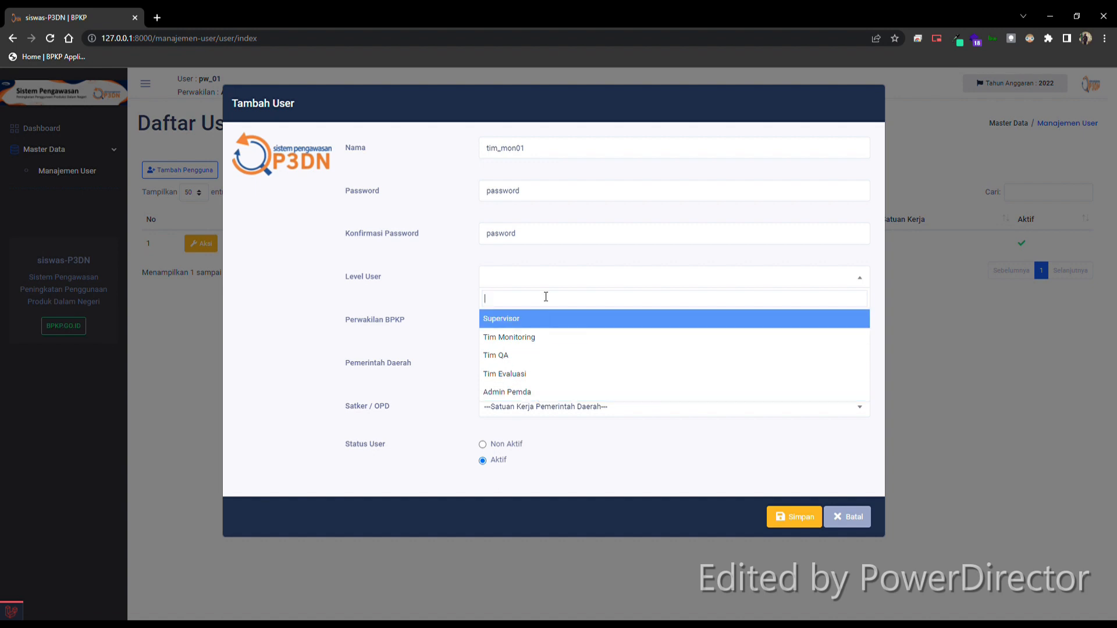
{"action": "left_click", "coordinate": [521, 344]}
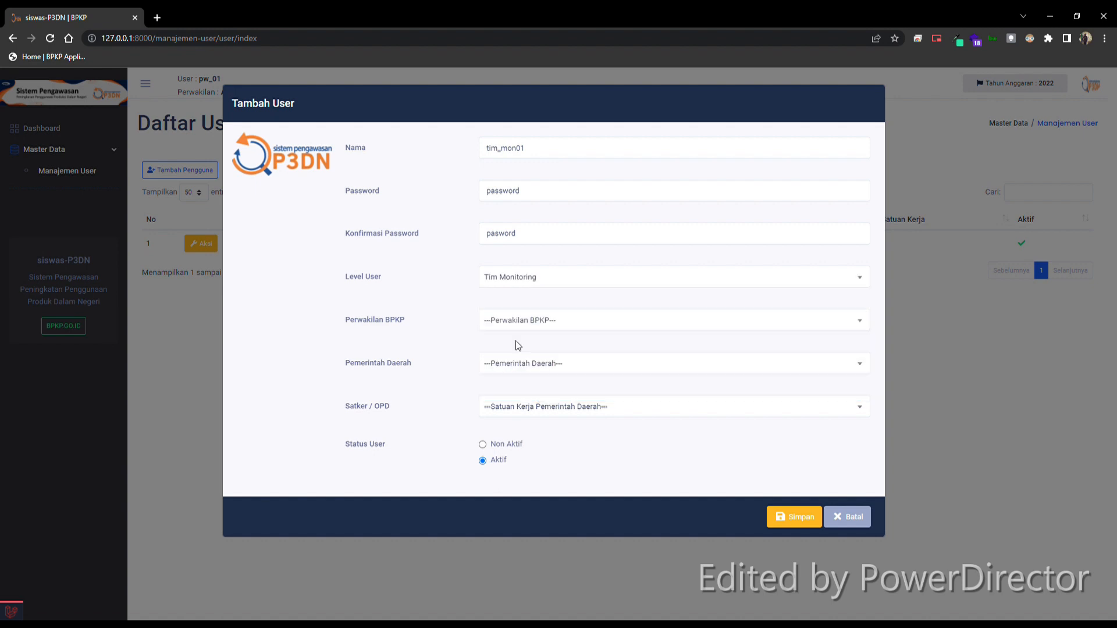
{"action": "left_click", "coordinate": [531, 326]}
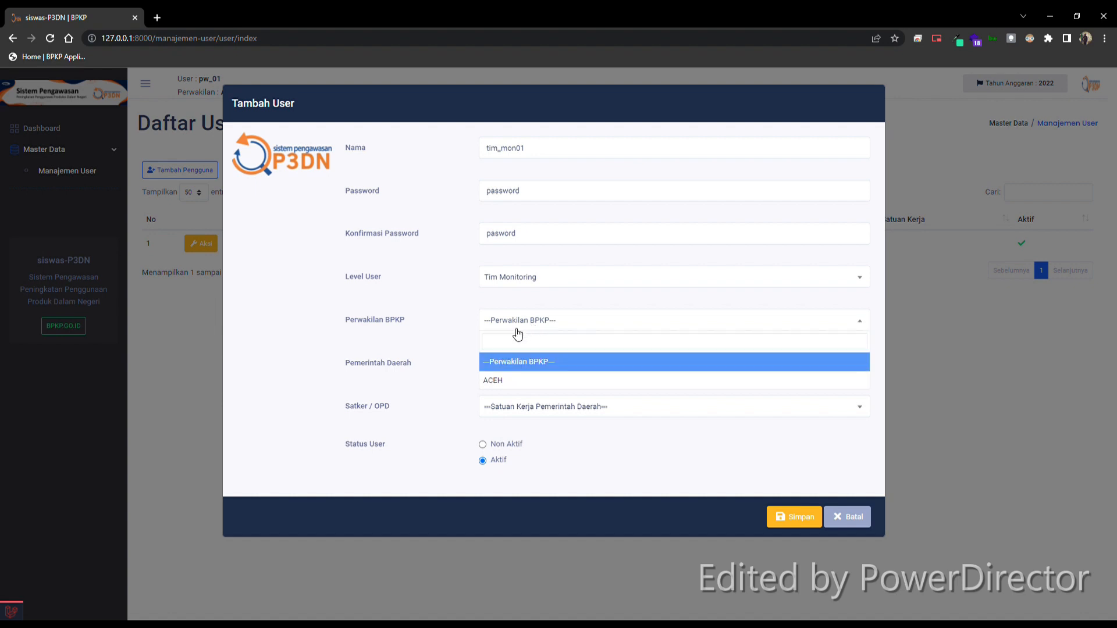
{"action": "left_click", "coordinate": [502, 381]}
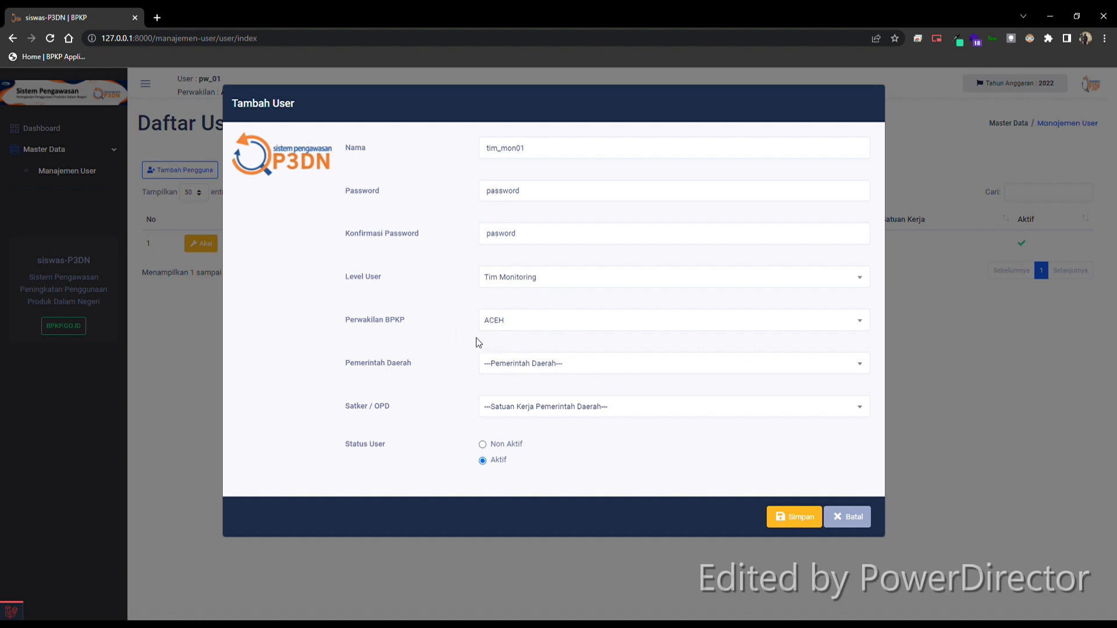
Step: Select 11.01 KABUPATEN ACEH SELATAN as the Pemerintah Daerah and reset the choice to blank
{"action": "left_click", "coordinate": [540, 365]}
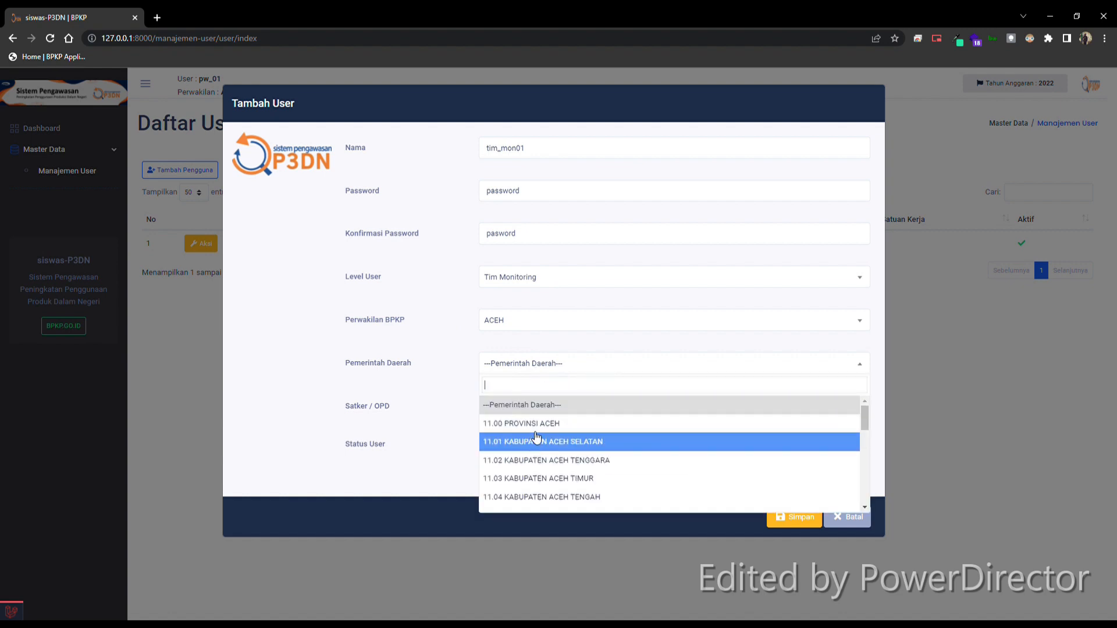
{"action": "left_click", "coordinate": [555, 449]}
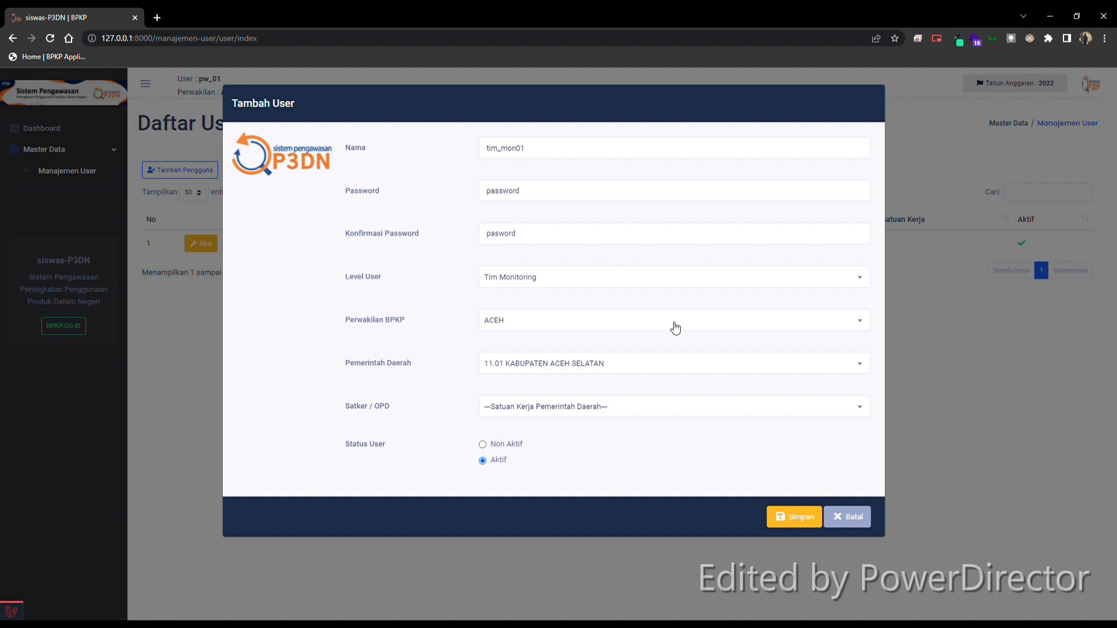
{"action": "left_click", "coordinate": [641, 367]}
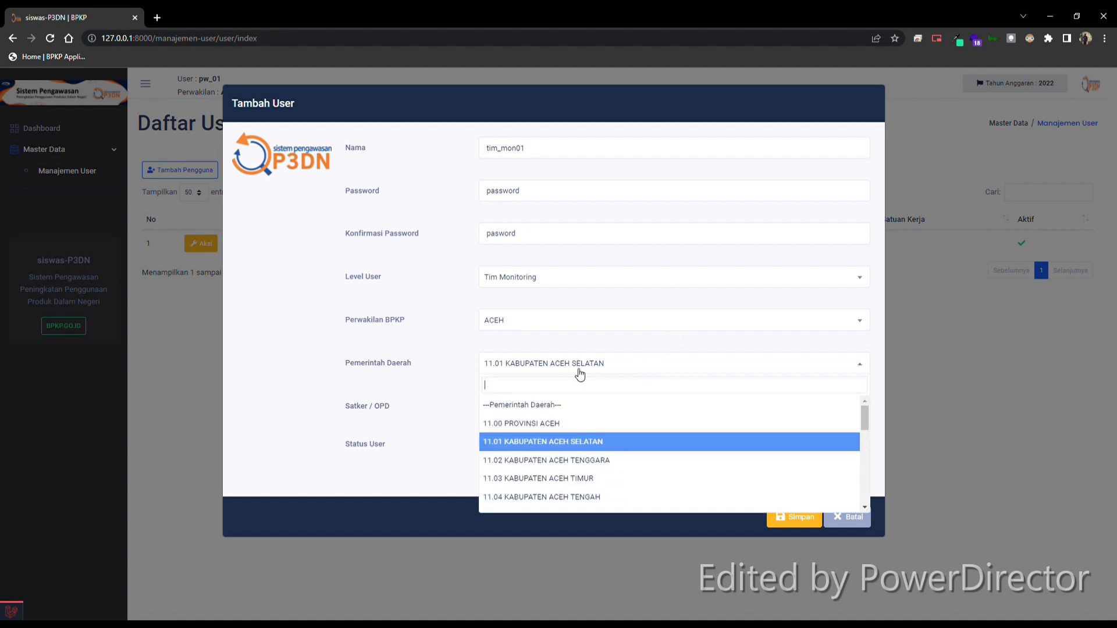
{"action": "left_click", "coordinate": [552, 408]}
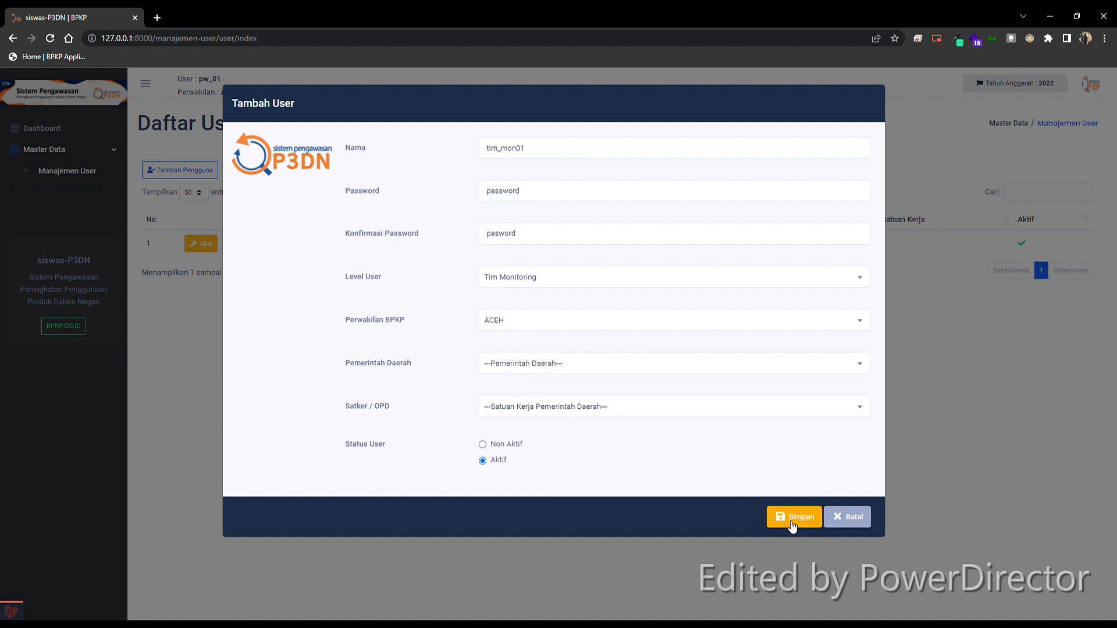
Step: Correct the password confirmation so it matches the password, and save the new user
{"action": "left_click", "coordinate": [777, 513]}
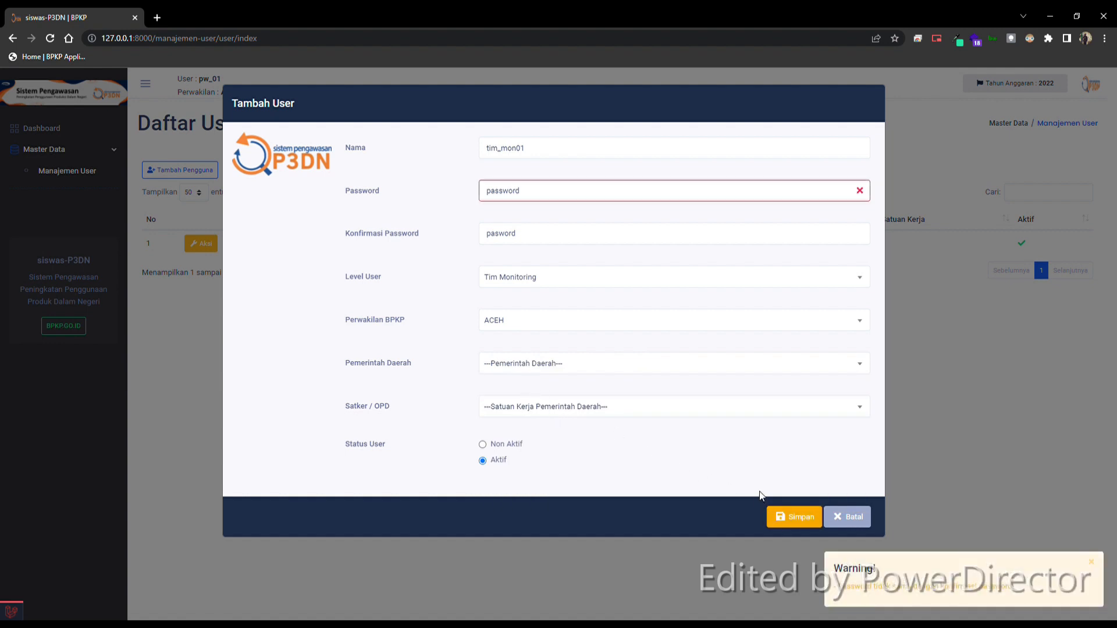
{"action": "left_click", "coordinate": [499, 234]}
{"action": "type", "text": "s"}
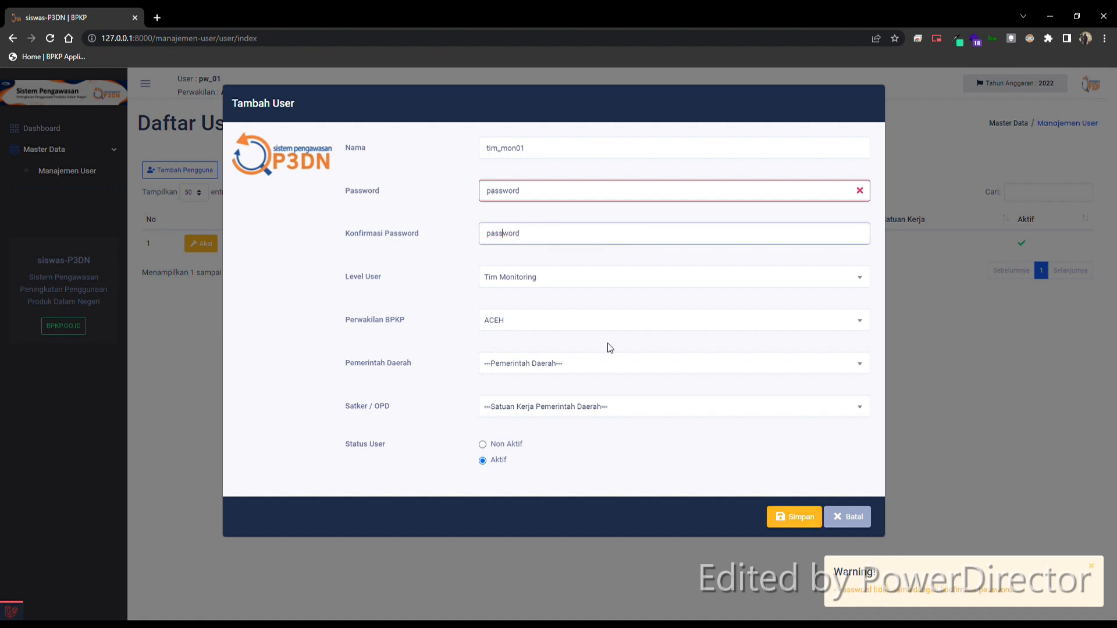
{"action": "left_click", "coordinate": [797, 520]}
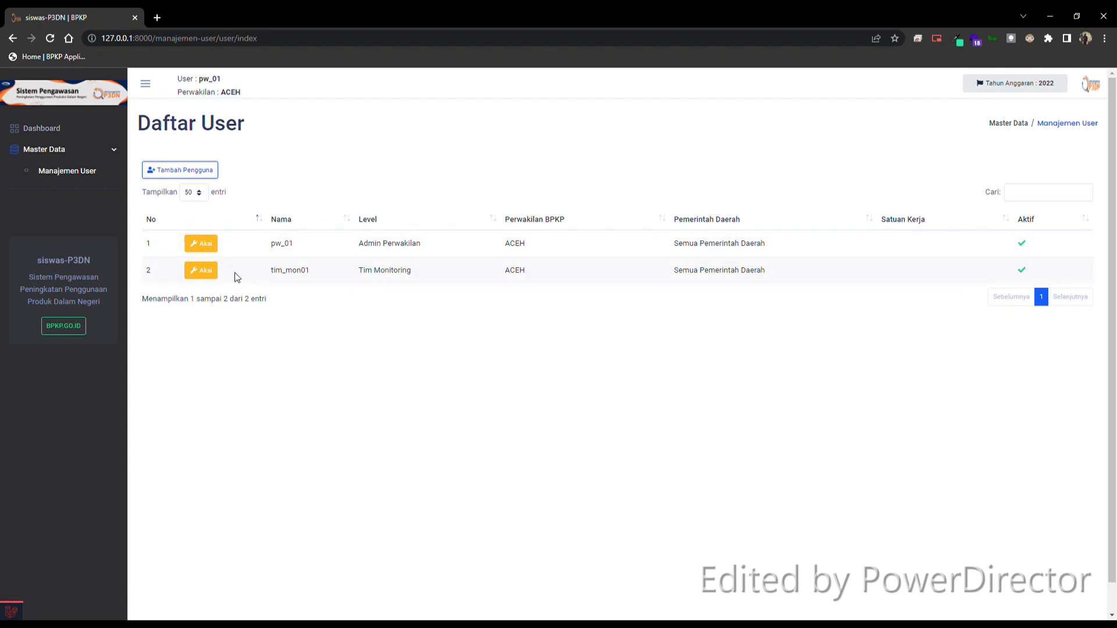
{"action": "left_click", "coordinate": [203, 247]}
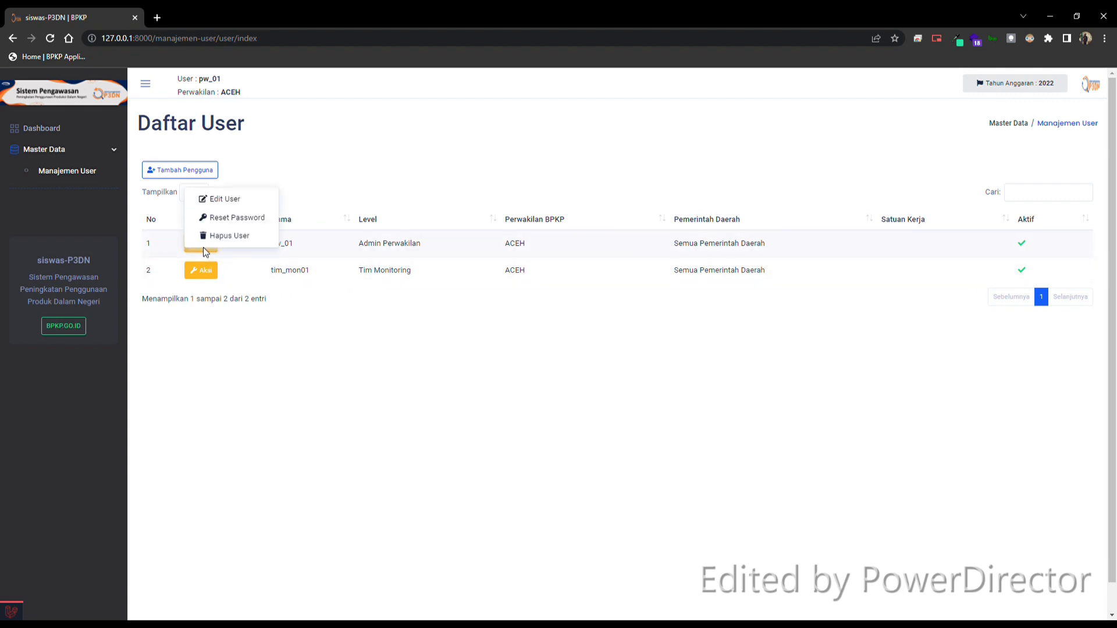
{"action": "left_click", "coordinate": [221, 200]}
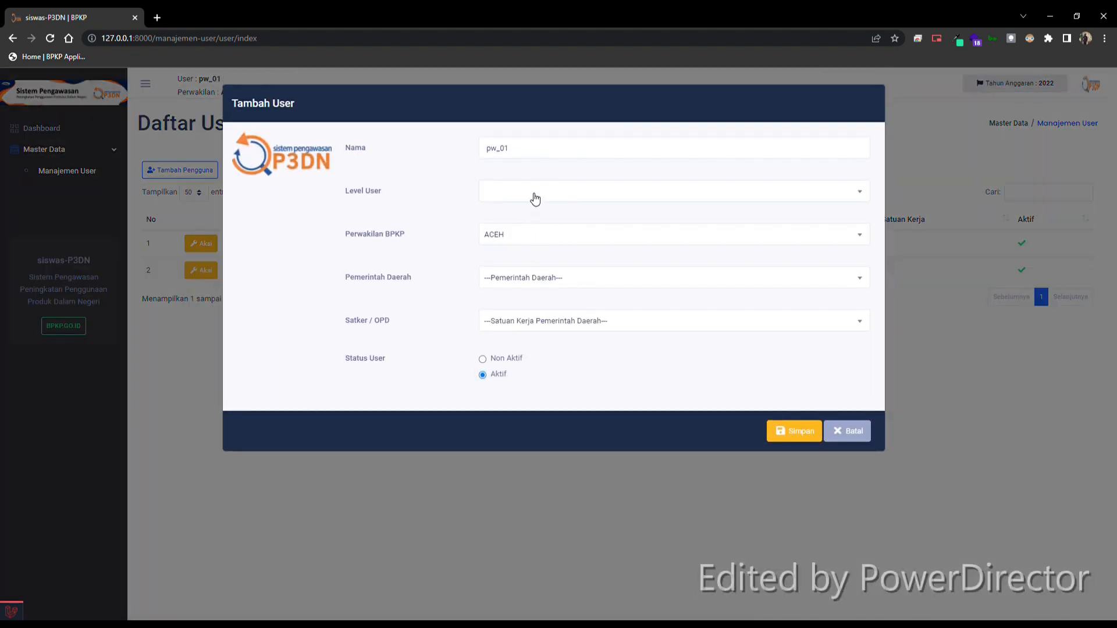
{"action": "left_click", "coordinate": [533, 195]}
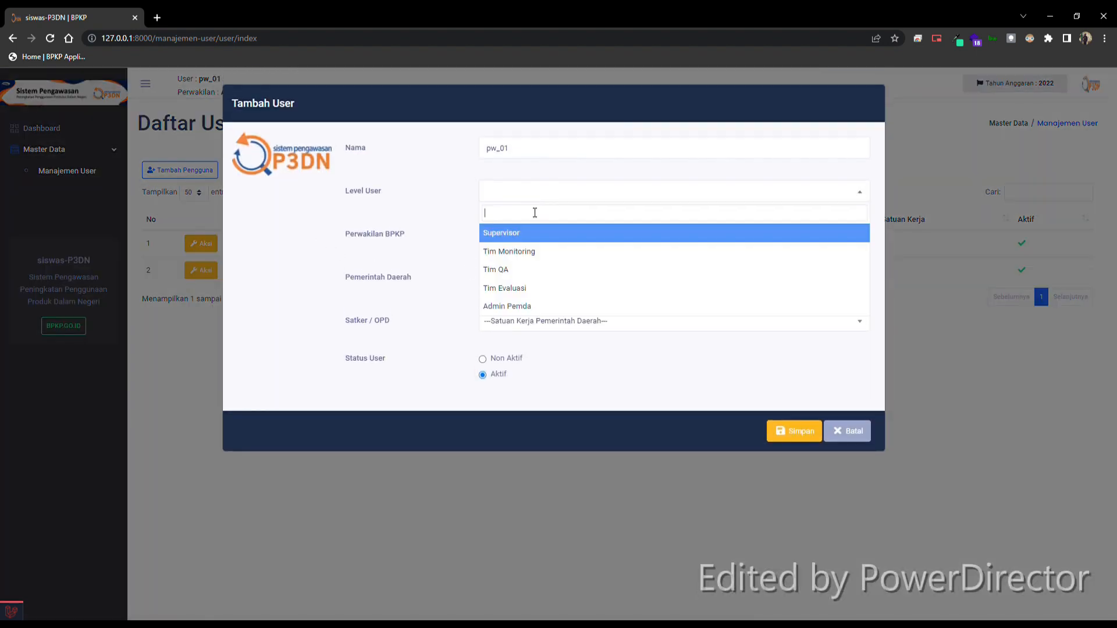
{"action": "left_click", "coordinate": [520, 256]}
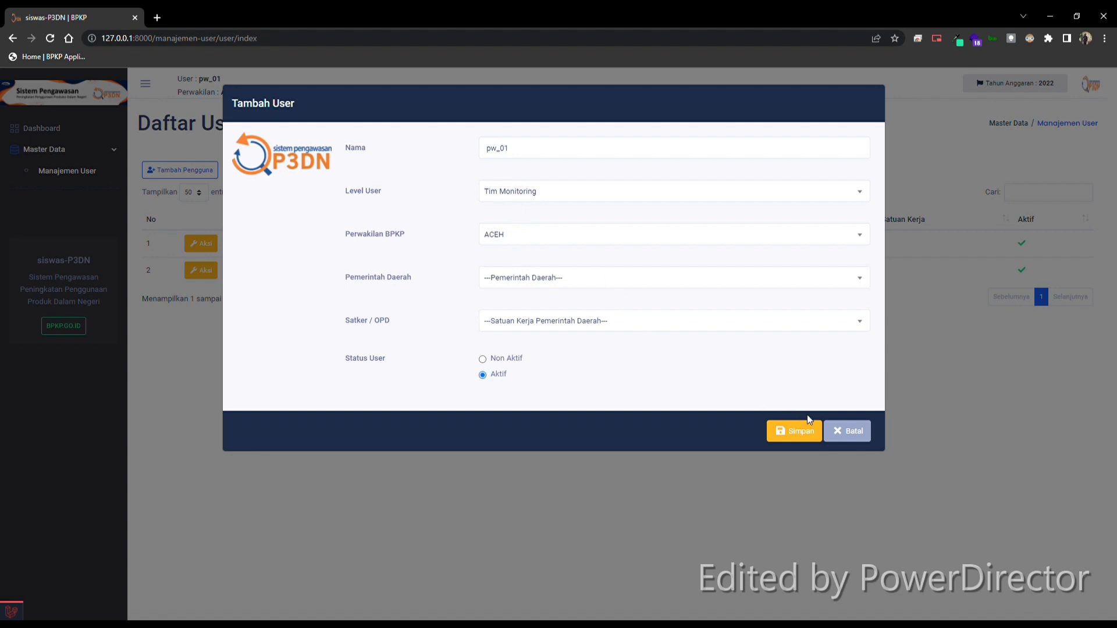
{"action": "left_click", "coordinate": [852, 440]}
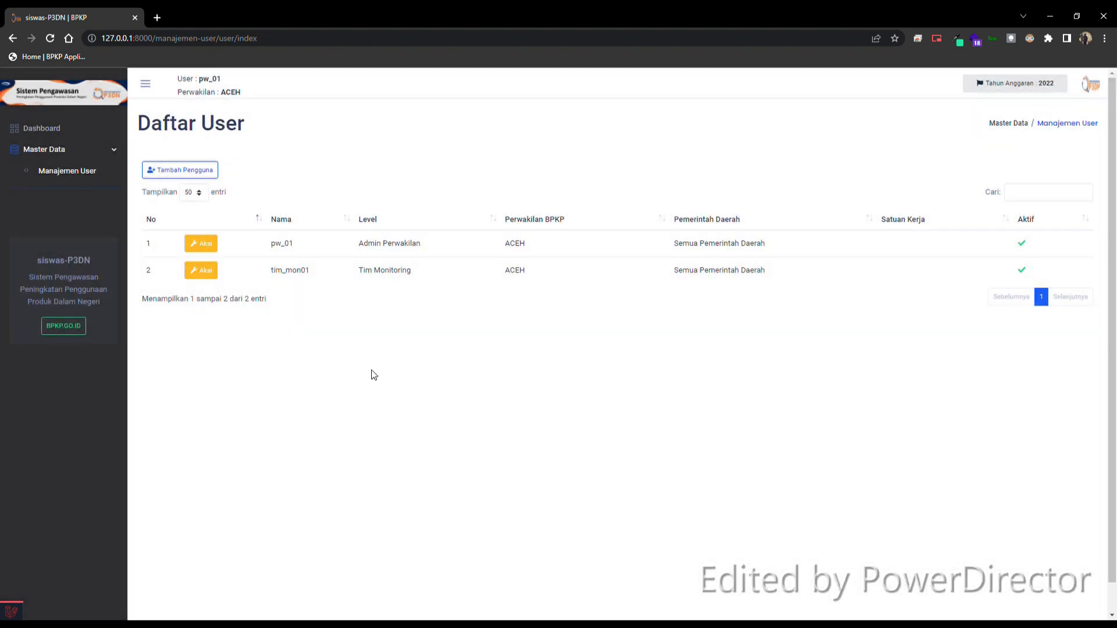
Step: Start adding another user and enter admin_acehselatan as the name
{"action": "left_click", "coordinate": [200, 170]}
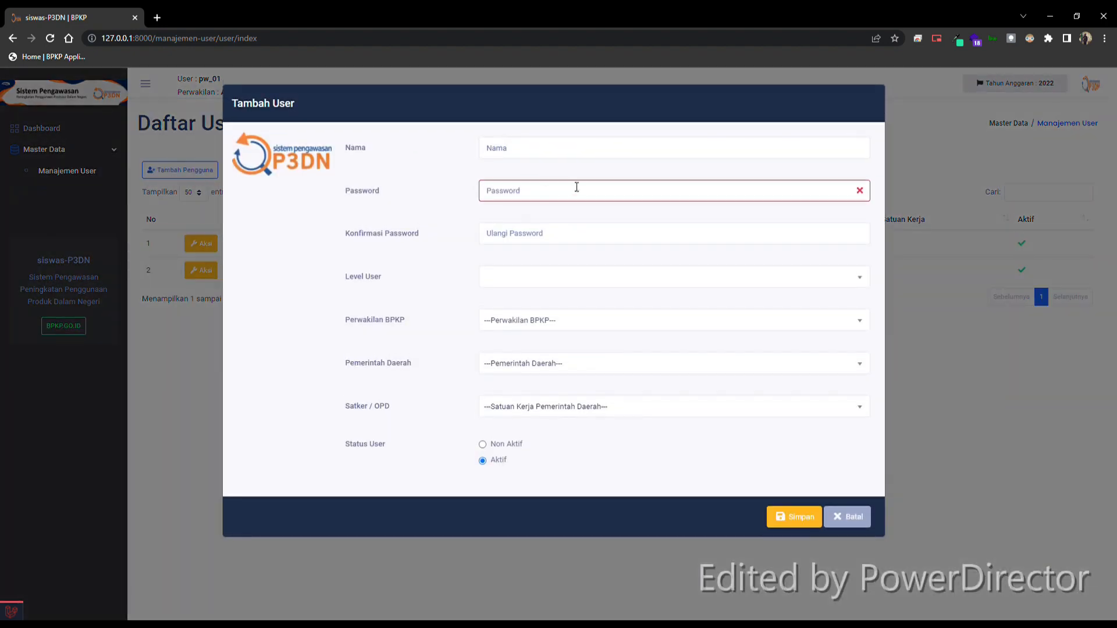
{"action": "left_click", "coordinate": [562, 149]}
{"action": "type", "text": "a"}
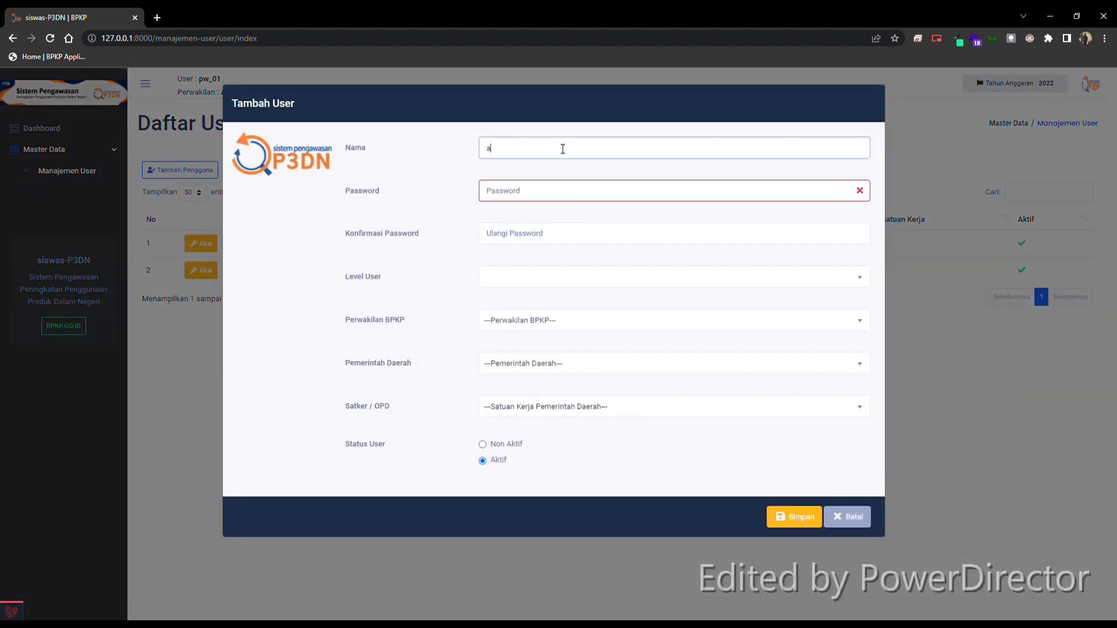
{"action": "type", "text": "dmin_acehselatan"}
Step: Enter the password and its confirmation for the admin_acehselatan user
{"action": "left_click", "coordinate": [534, 194]}
{"action": "type", "text": "password"}
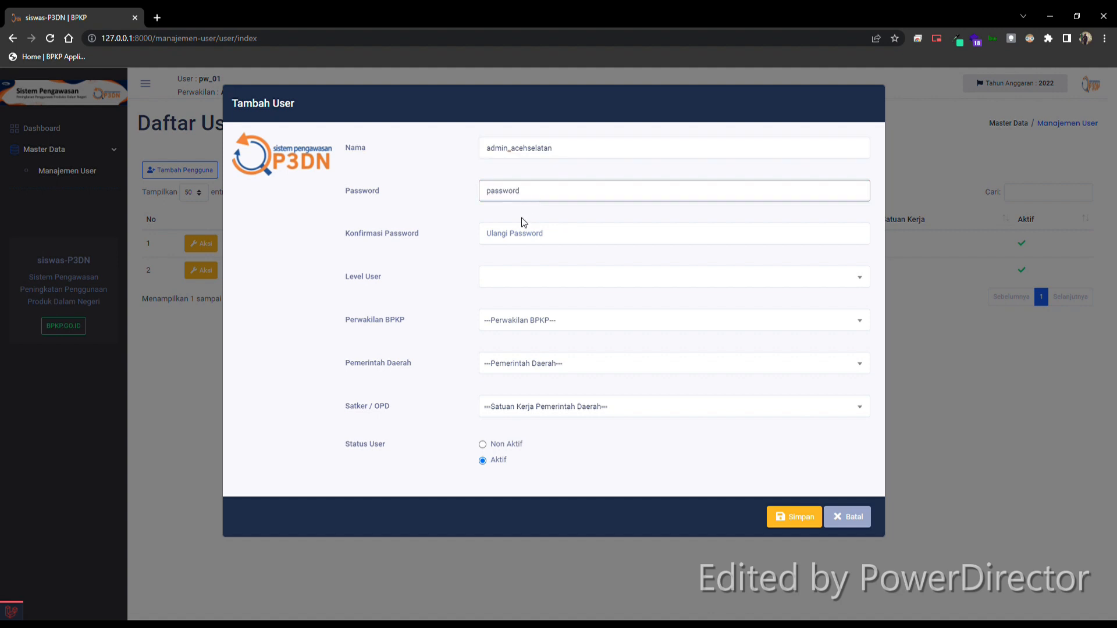
{"action": "left_click", "coordinate": [516, 237]}
{"action": "type", "text": "password"}
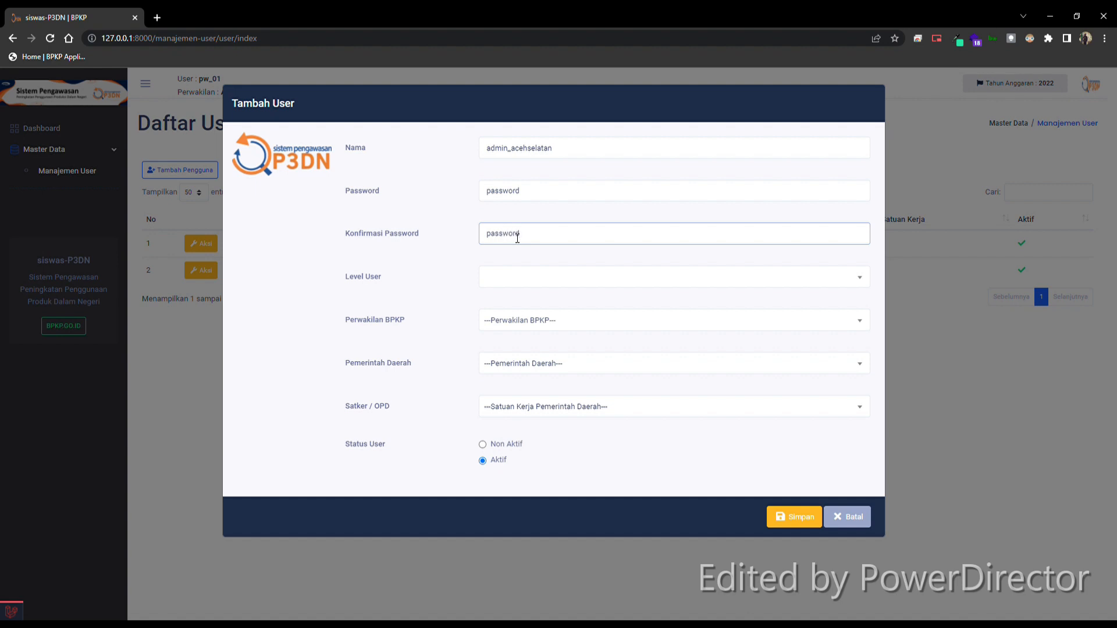
Step: Set the user level to Admin Pemda, Perwakilan BPKP to ACEH and Pemerintah Daerah to 11.01 KABUPATEN ACEH SELATAN, and save the user
{"action": "left_click", "coordinate": [494, 279]}
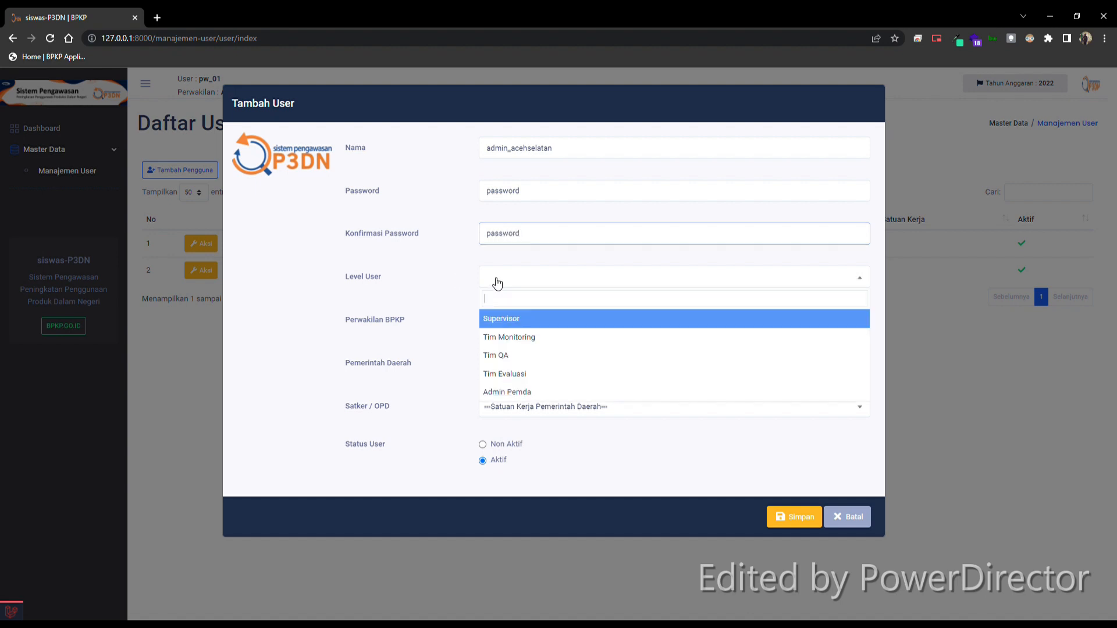
{"action": "left_click", "coordinate": [526, 391]}
{"action": "left_click", "coordinate": [519, 322]}
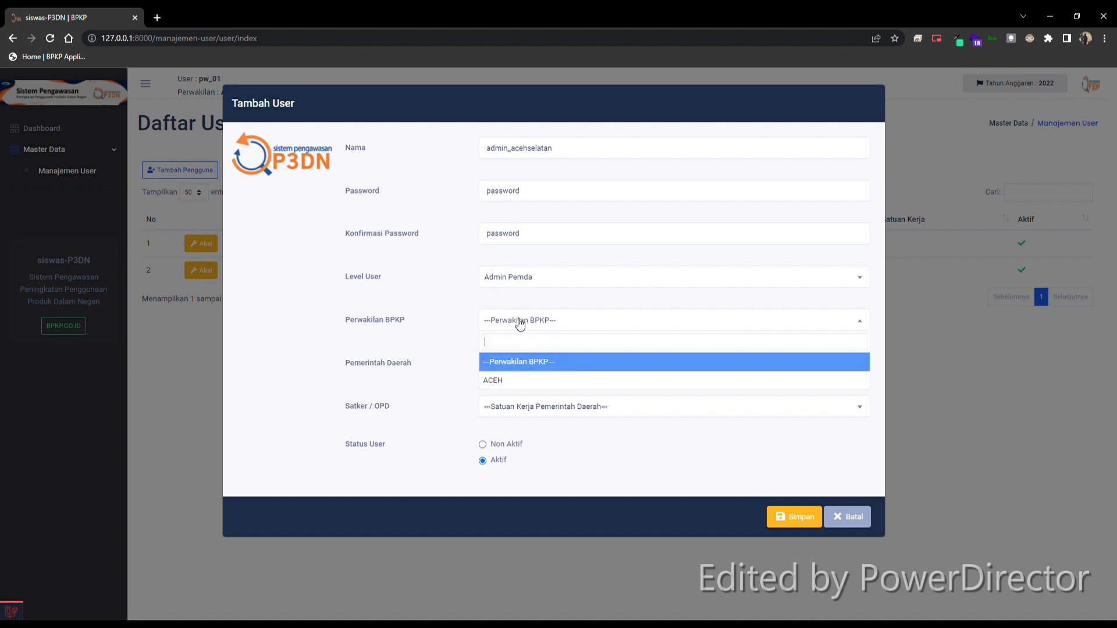
{"action": "left_click", "coordinate": [512, 380]}
{"action": "left_click", "coordinate": [522, 367]}
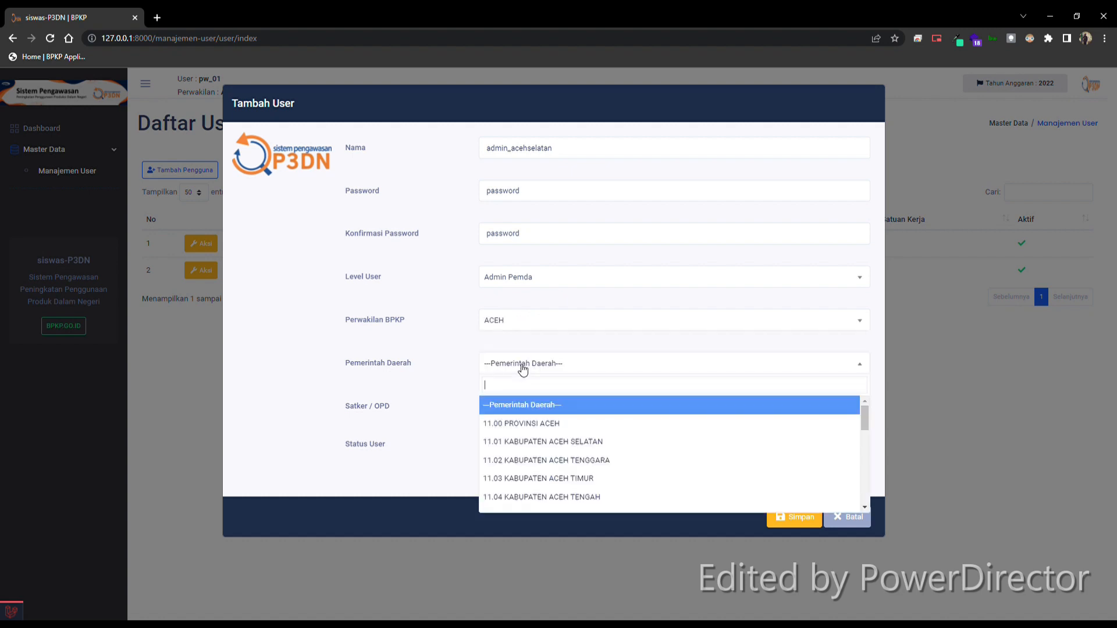
{"action": "left_click", "coordinate": [573, 440]}
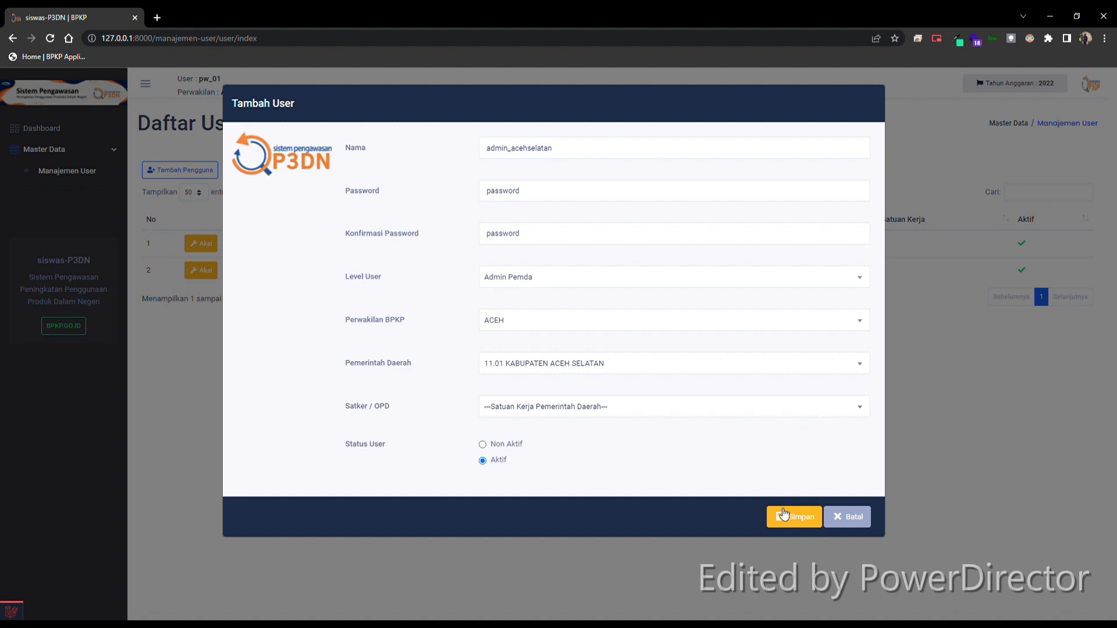
{"action": "left_click", "coordinate": [803, 522]}
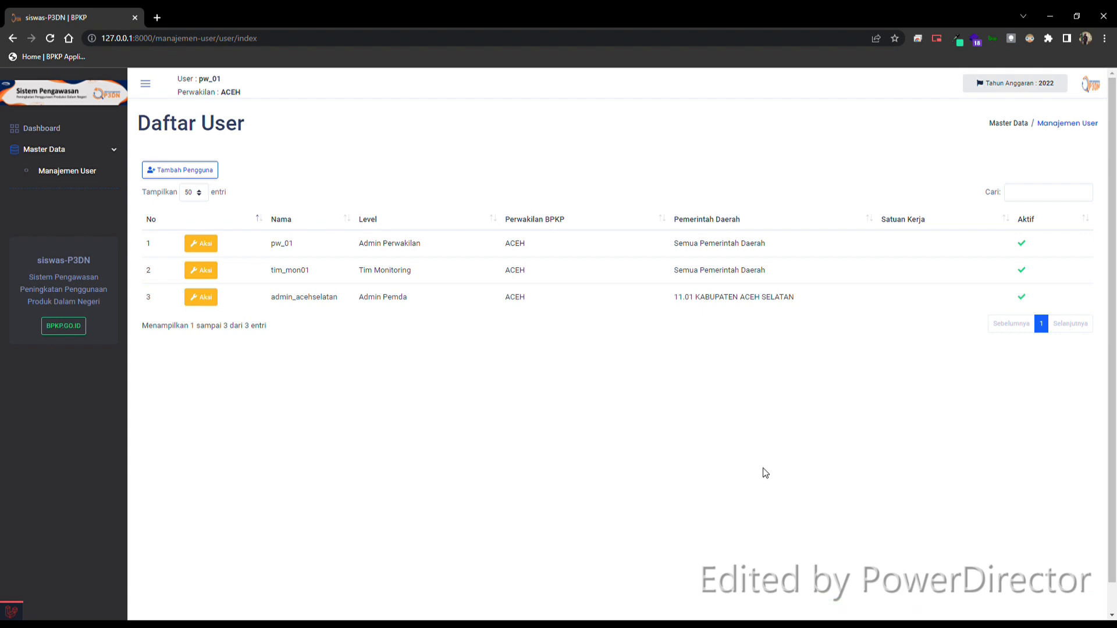
Step: Log out of the current account and enter admin_acehselatan as the login username
{"action": "left_click", "coordinate": [1104, 89]}
{"action": "left_click", "coordinate": [1070, 111]}
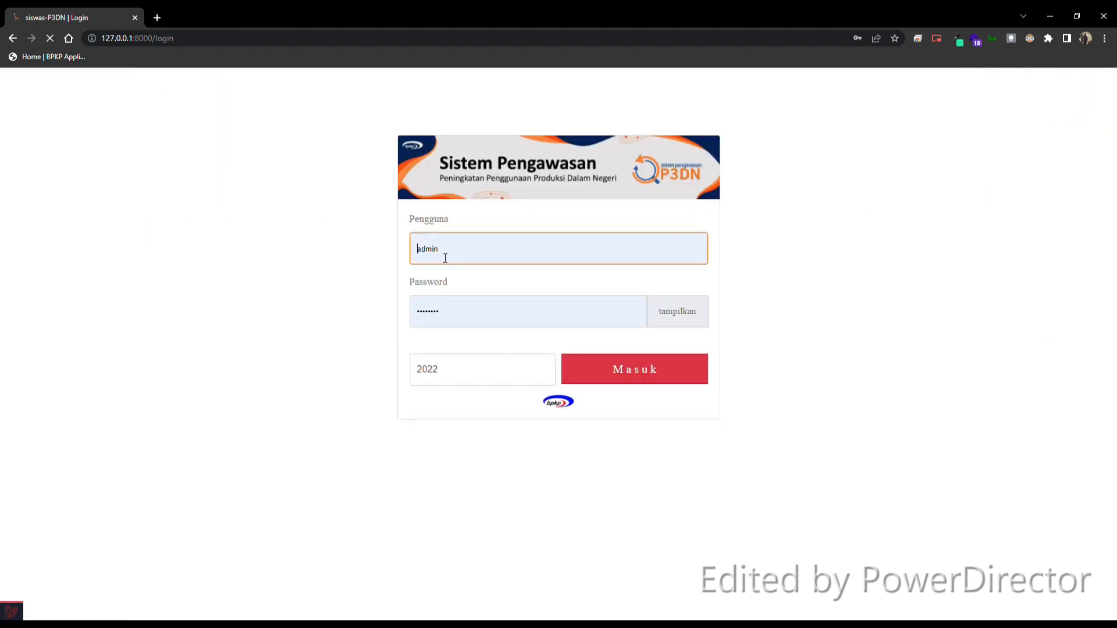
{"action": "left_click_drag", "start_coordinate": [459, 250], "coordinate": [398, 251]}
{"action": "type", "text": "a"}
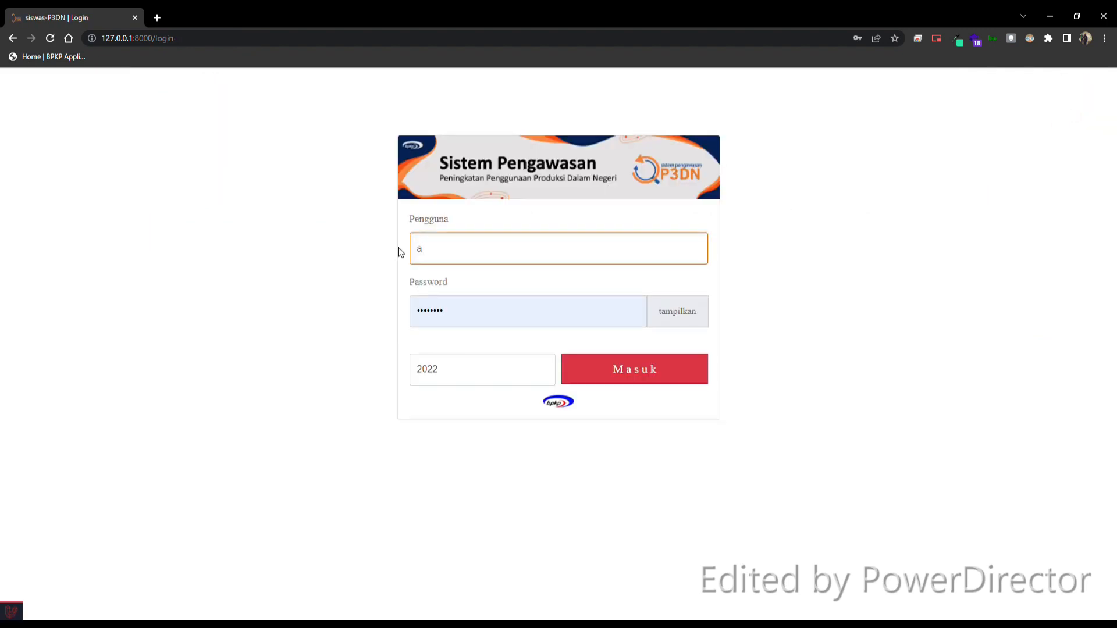
{"action": "type", "text": "dmin_acehselatan"}
{"action": "key", "text": "Tab"}
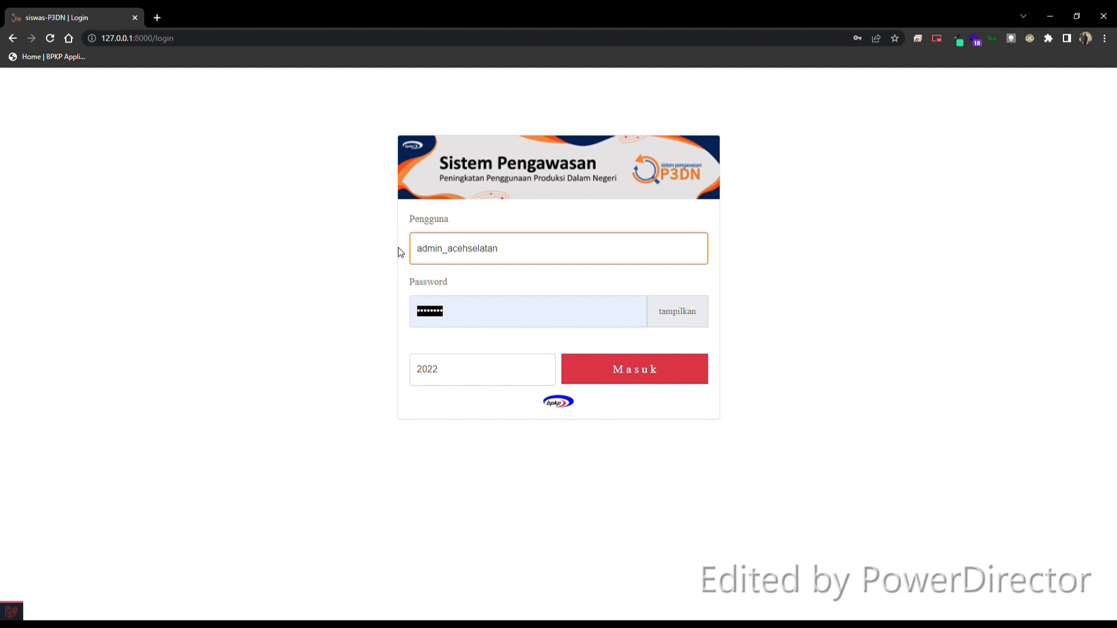
Step: Enter the account password, reveal it for checking, and log in for budget year 2022
{"action": "type", "text": "••••"}
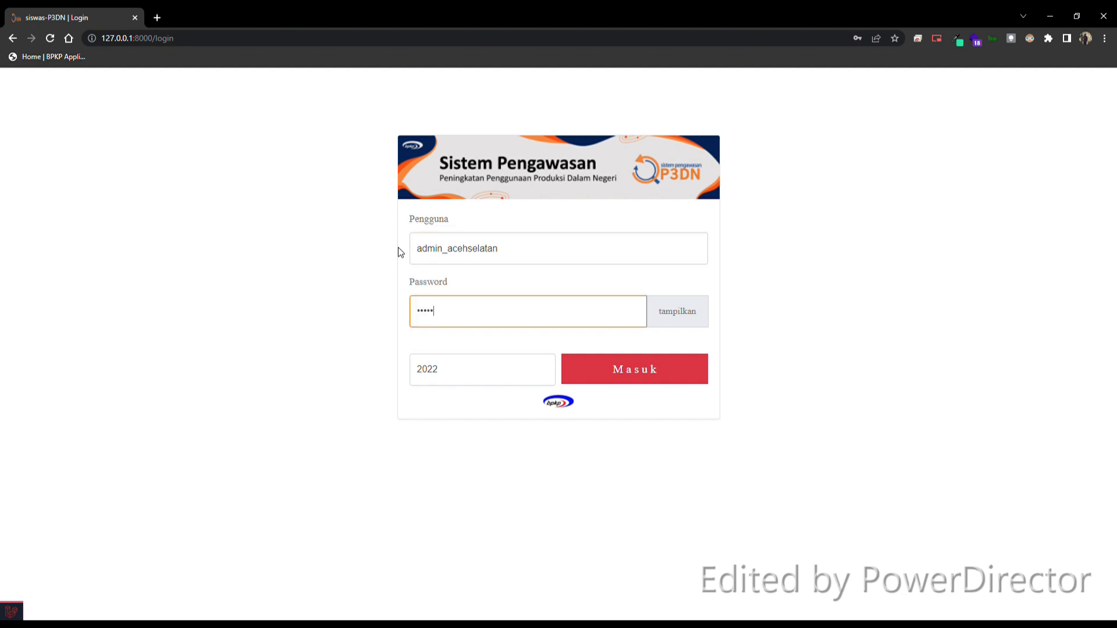
{"action": "type", "text": "••••"}
{"action": "left_click", "coordinate": [677, 310]}
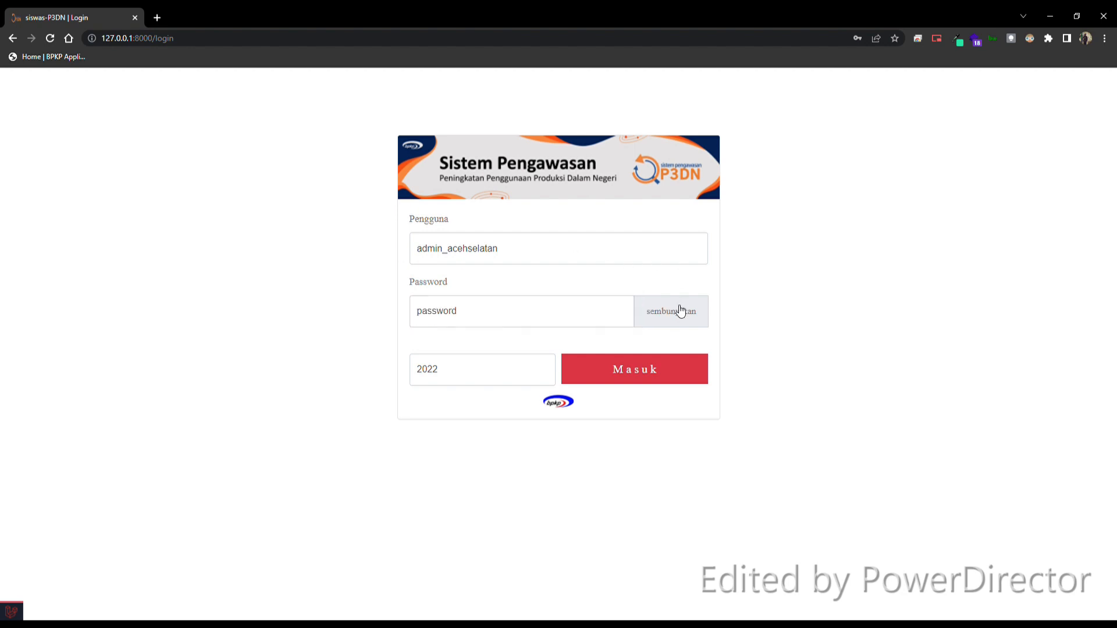
{"action": "left_click", "coordinate": [642, 377]}
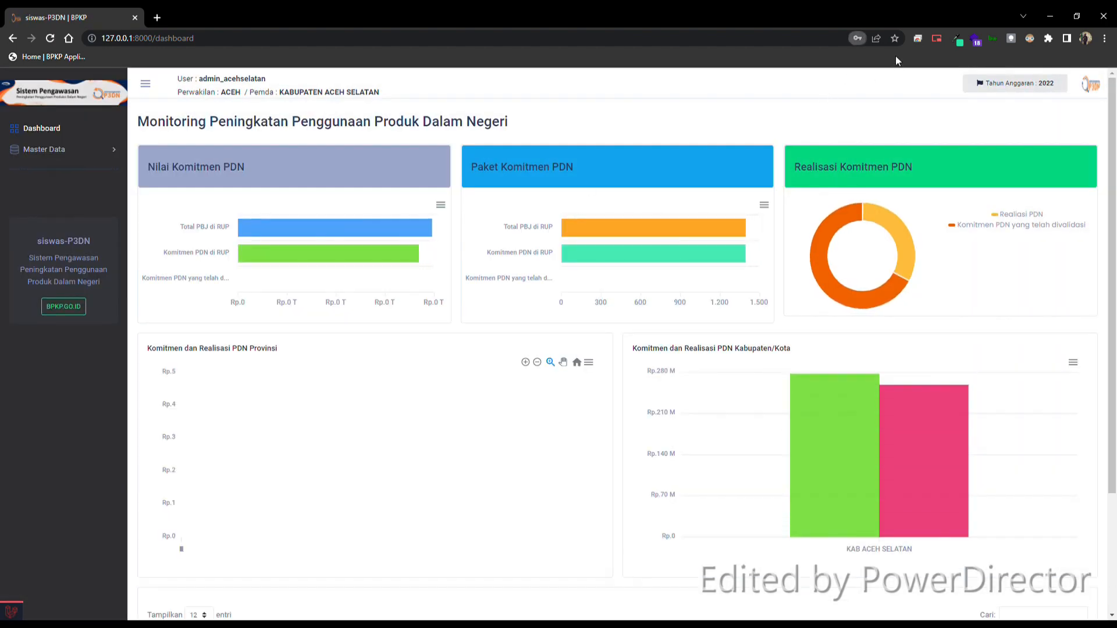
Step: Look over the regional admin's dashboard and open the Manajemen User list under Master Data
{"action": "scroll", "coordinate": [308, 356], "scroll_direction": "down", "scroll_amount": 2}
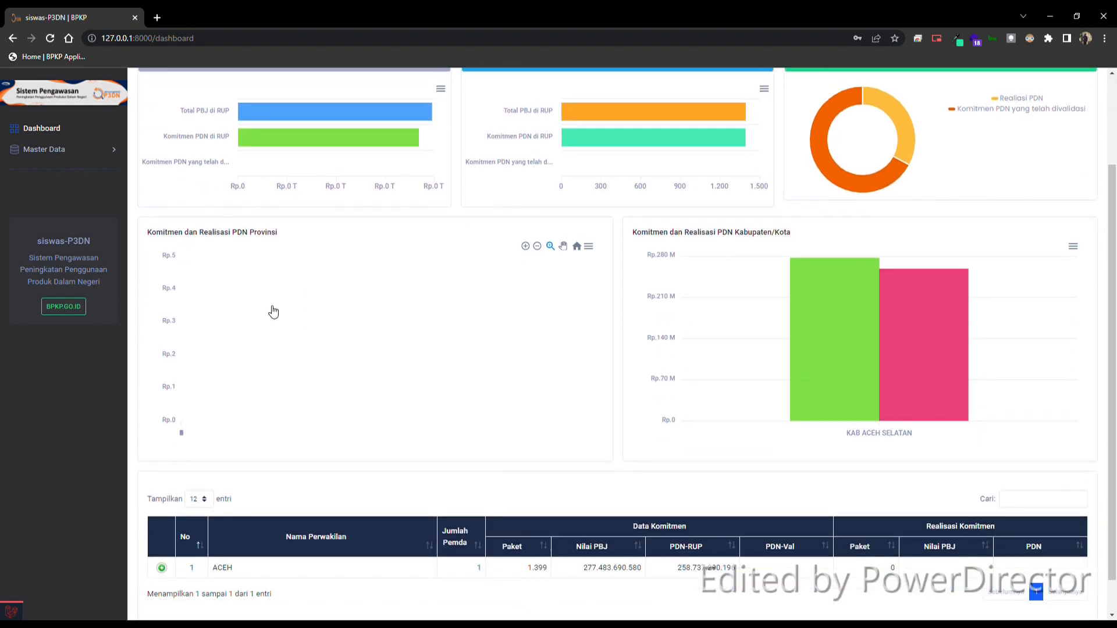
{"action": "scroll", "coordinate": [274, 312], "scroll_direction": "up", "scroll_amount": 2}
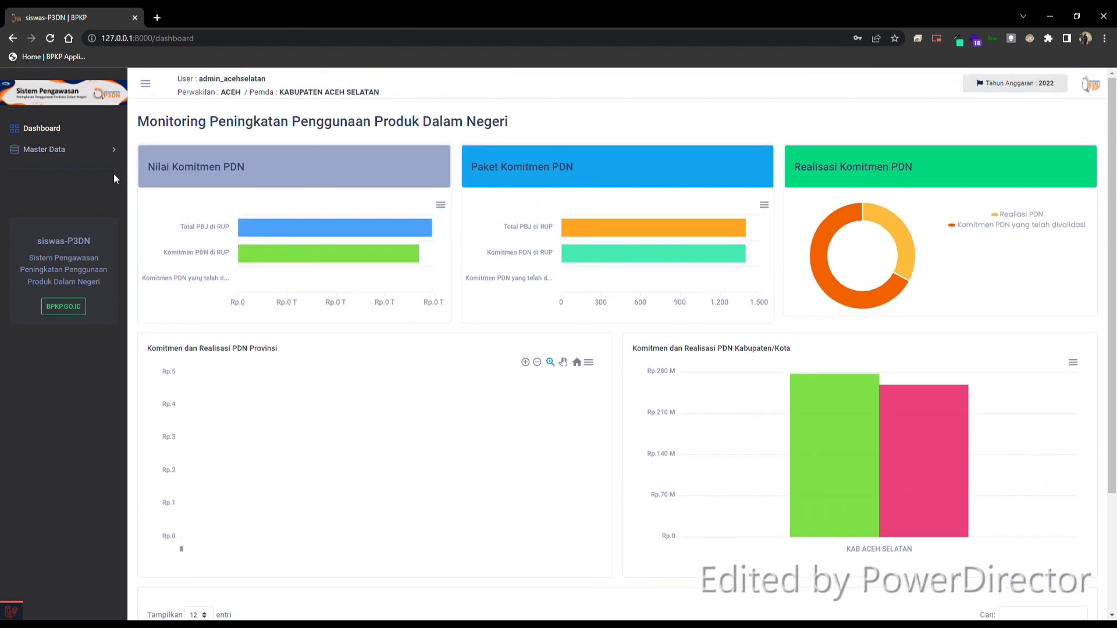
{"action": "left_click", "coordinate": [65, 150]}
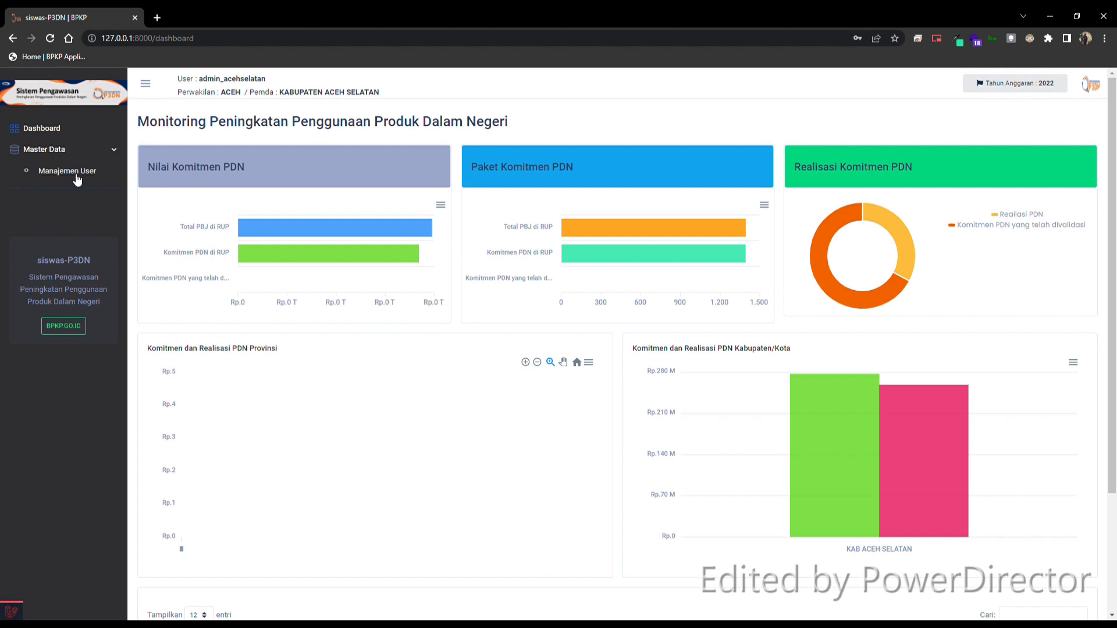
{"action": "left_click", "coordinate": [77, 175]}
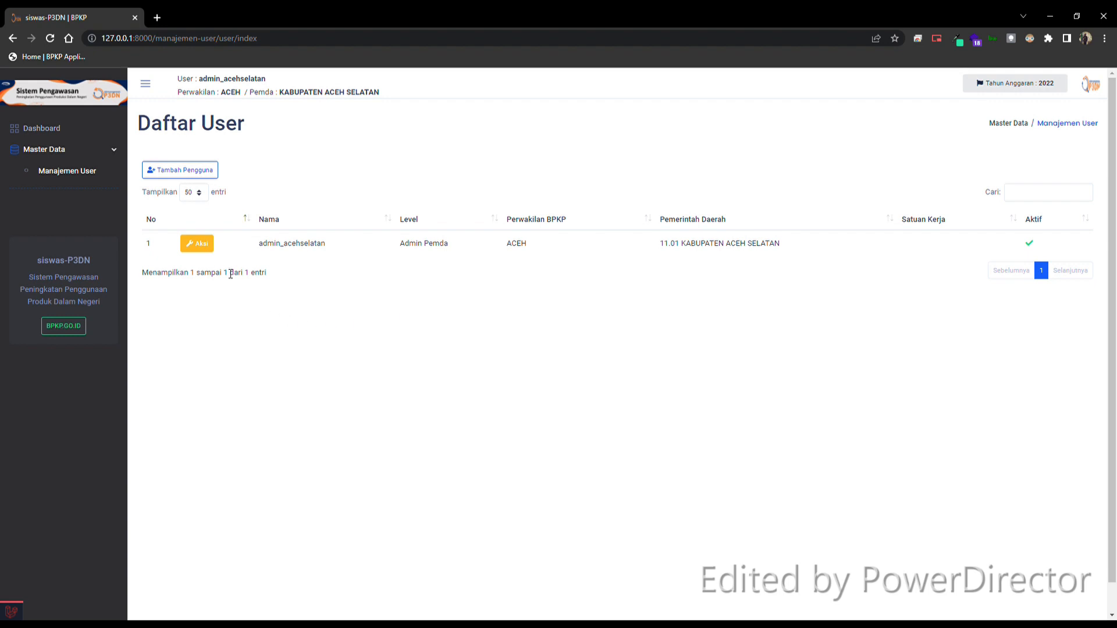
Step: Open the admin_acehselatan user's edit form to view its fields and close it without saving
{"action": "left_click", "coordinate": [207, 247]}
{"action": "left_click", "coordinate": [228, 201]}
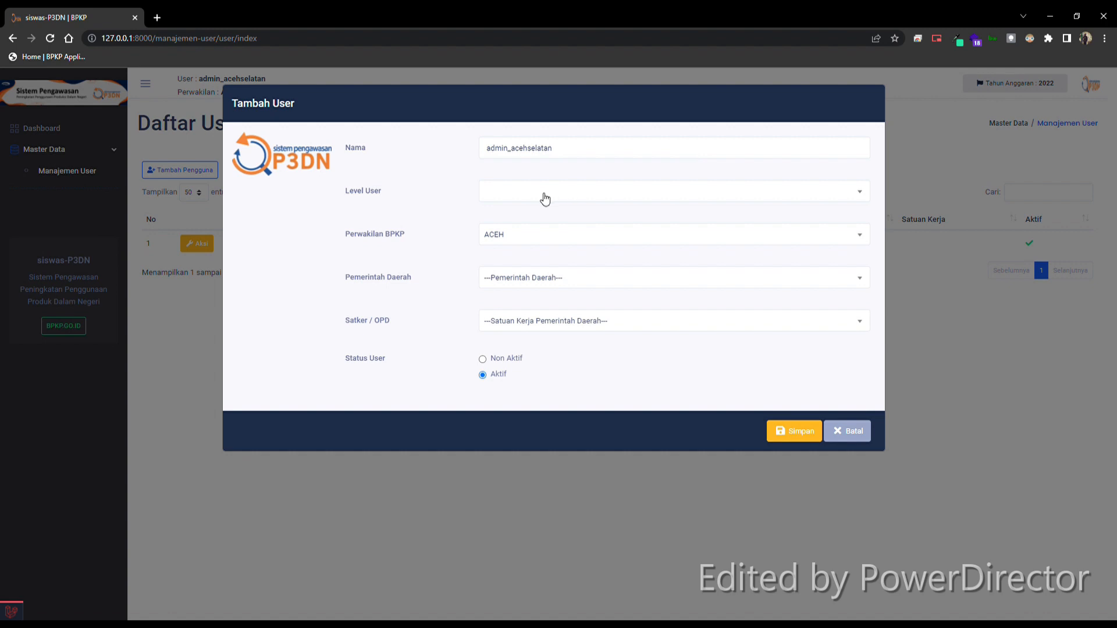
{"action": "left_click", "coordinate": [864, 438]}
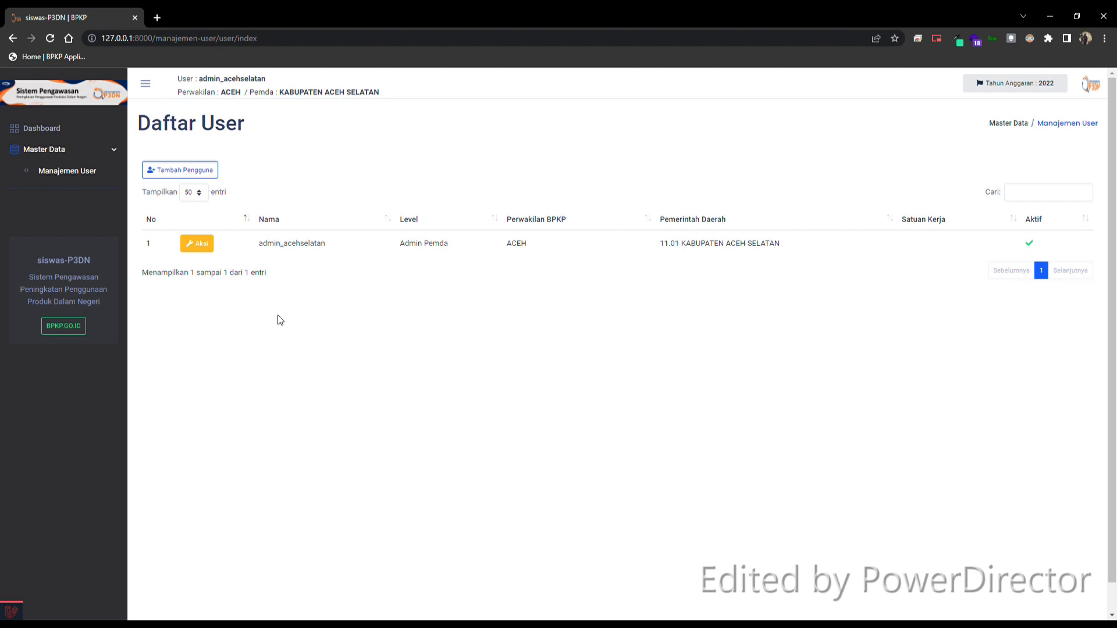
Step: Start adding a new user and enter apip_acehselatan as the name
{"action": "left_click", "coordinate": [196, 172]}
{"action": "left_click", "coordinate": [503, 149]}
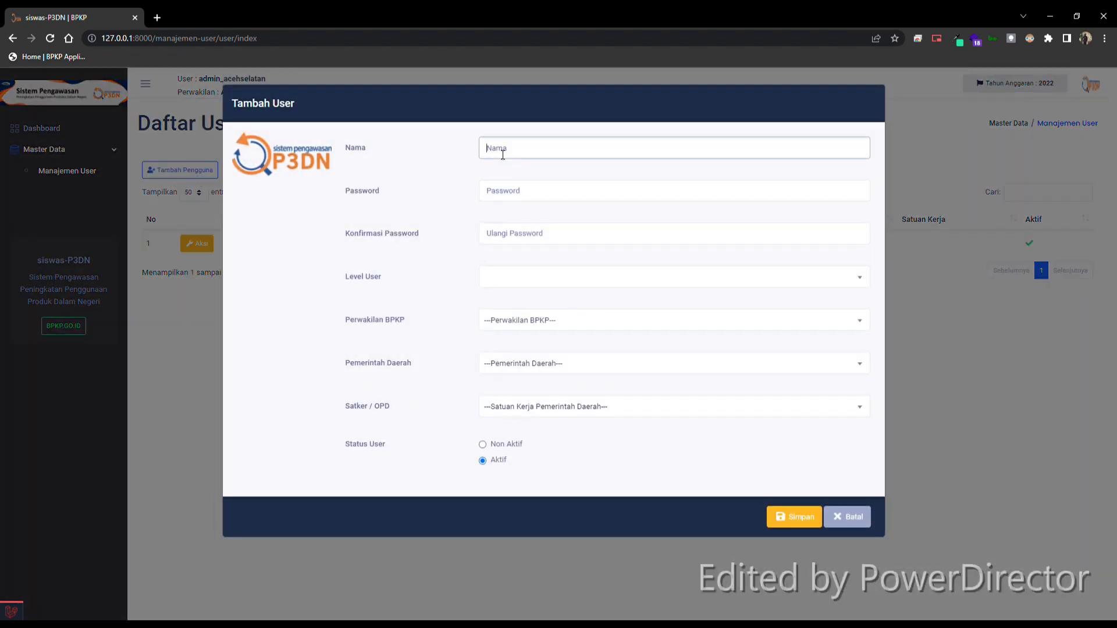
{"action": "type", "text": "apip_acehse;latan"}
{"action": "key", "text": "Left"}
{"action": "key", "text": "Left"}
{"action": "key", "text": "BackSpace"}
Step: Enter the password and its confirmation for the apip_acehselatan user
{"action": "left_click", "coordinate": [525, 192]}
{"action": "type", "text": "pas"}
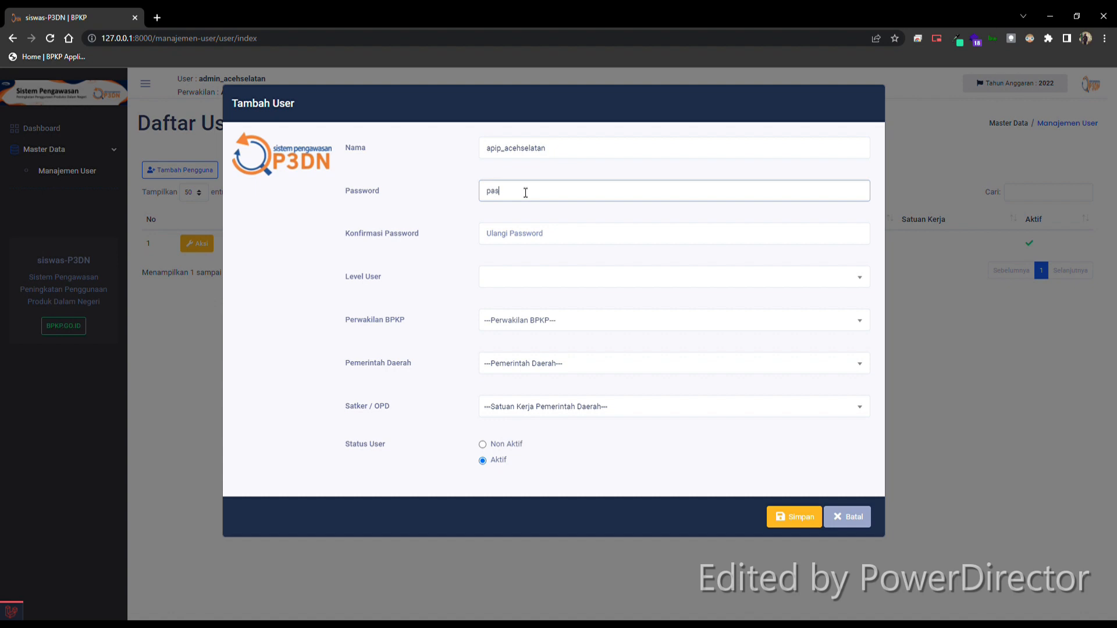
{"action": "type", "text": "sword"}
{"action": "left_click", "coordinate": [513, 242]}
{"action": "type", "text": "pa"}
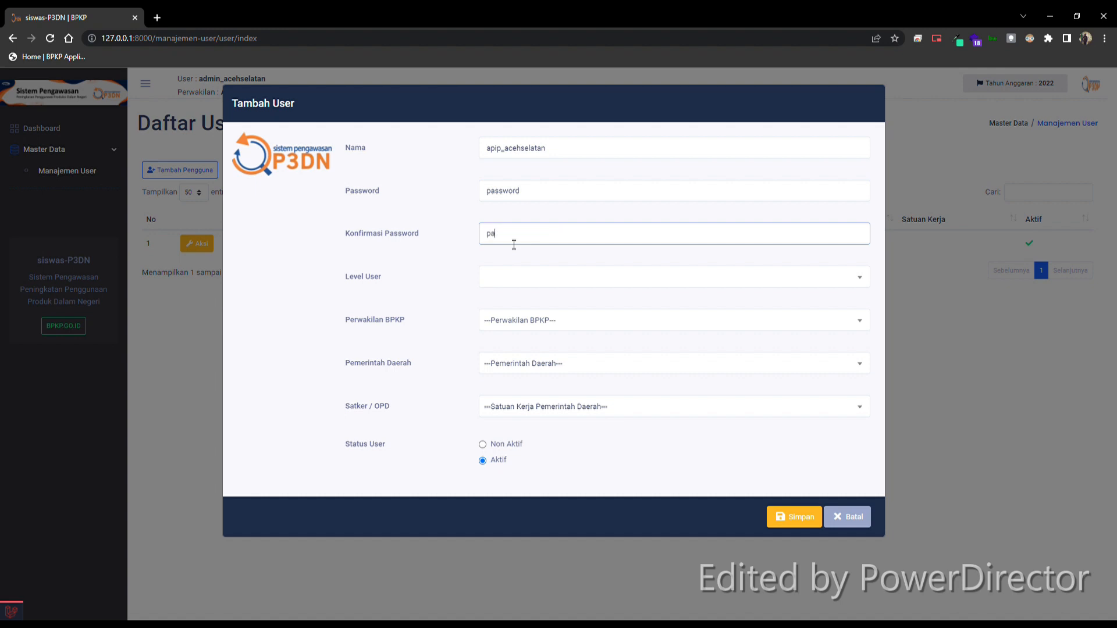
{"action": "type", "text": "ssword"}
Step: Set the user level to APIP Pemda, Perwakilan BPKP to ACEH and Pemerintah Daerah to 11.01 KABUPATEN ACEH SELATAN
{"action": "left_click", "coordinate": [540, 284]}
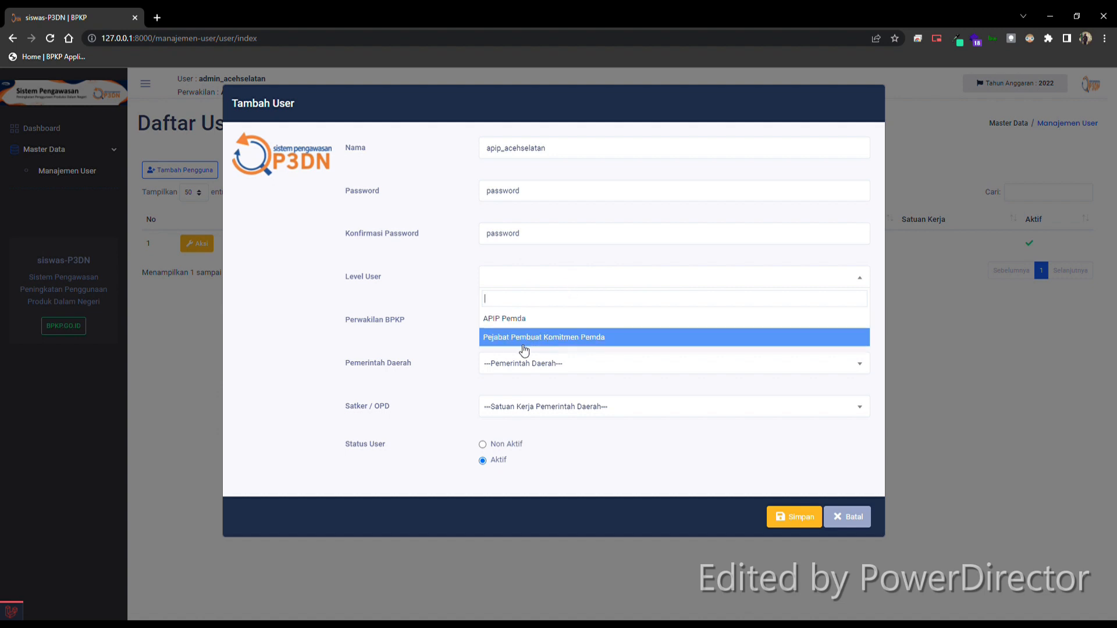
{"action": "left_click", "coordinate": [517, 322]}
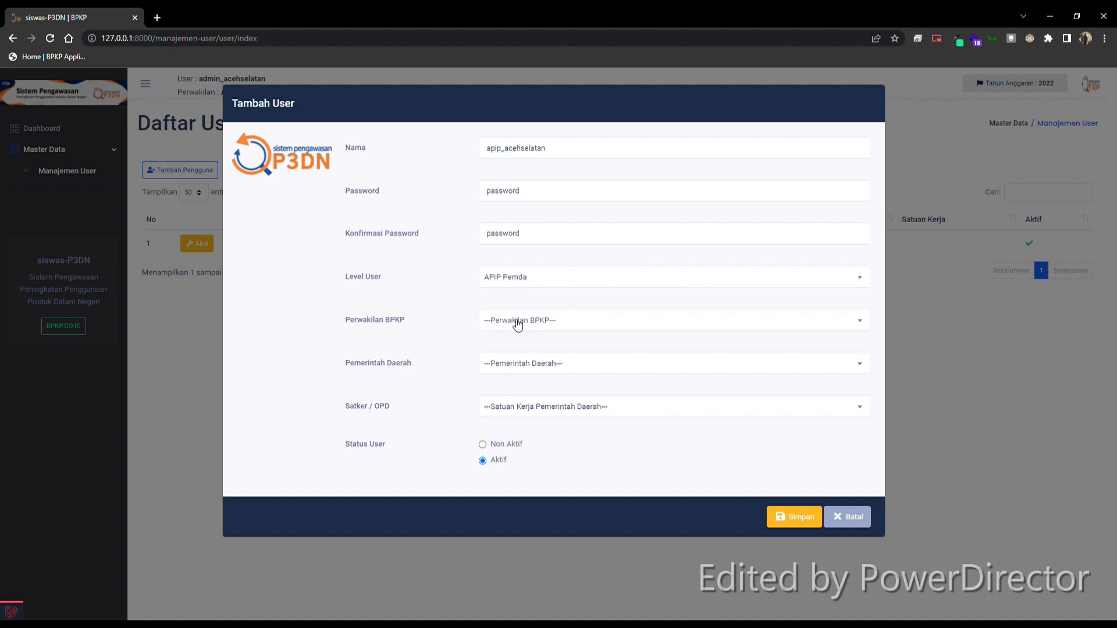
{"action": "left_click", "coordinate": [516, 322]}
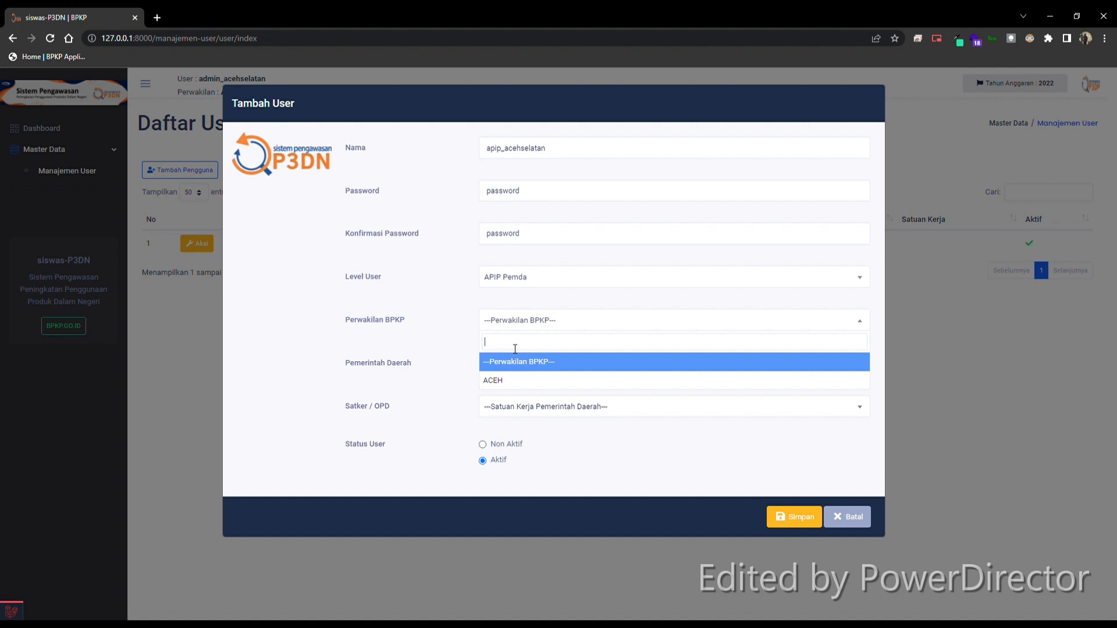
{"action": "left_click", "coordinate": [499, 383]}
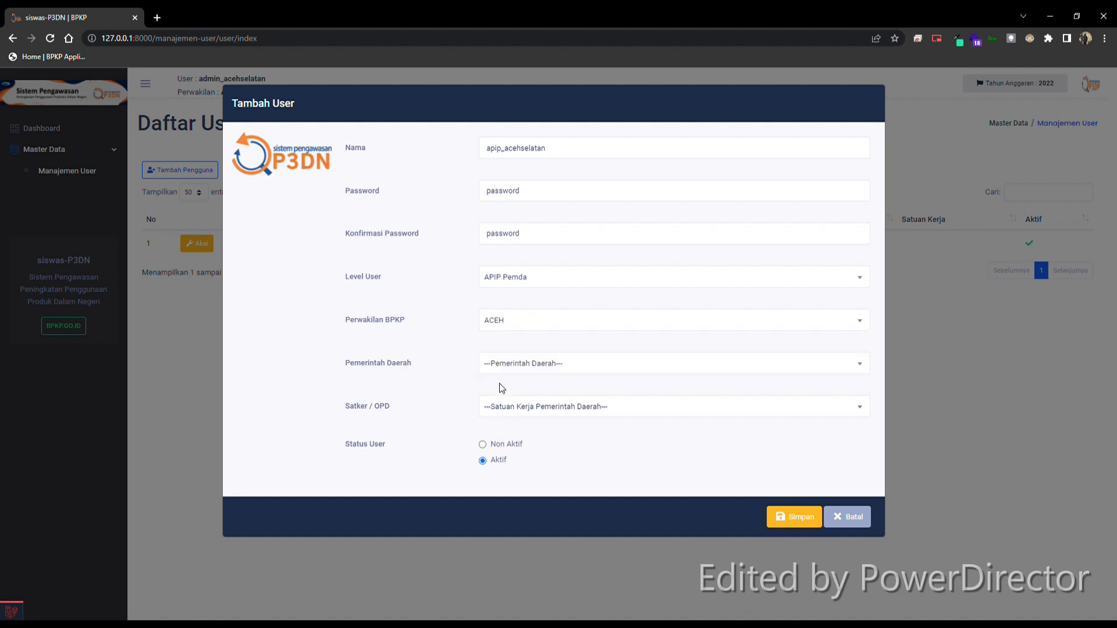
{"action": "left_click", "coordinate": [526, 367]}
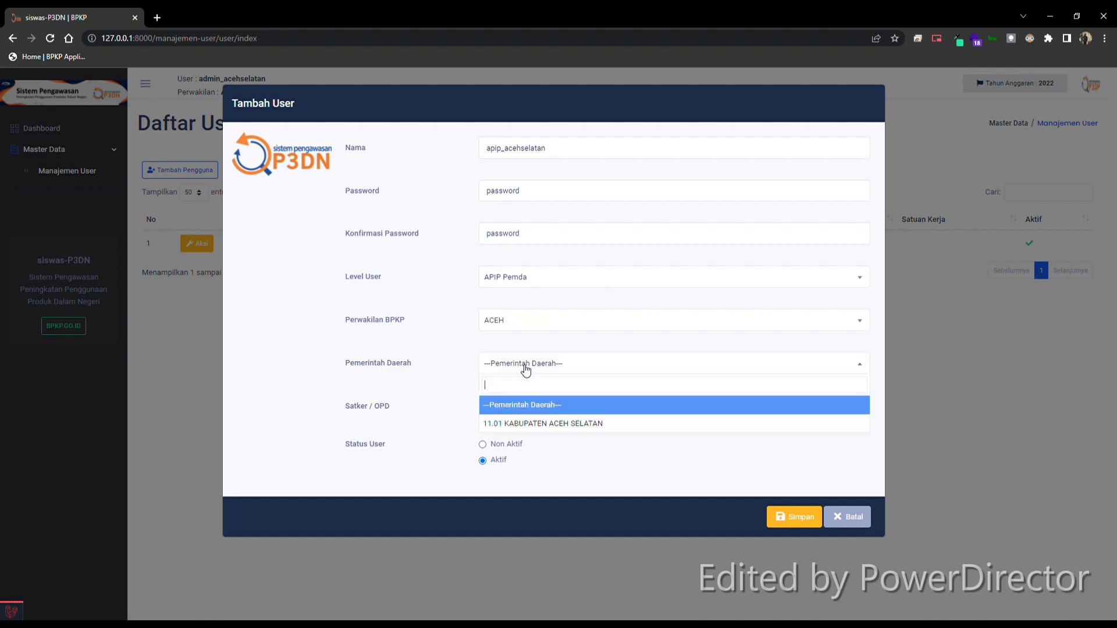
{"action": "left_click", "coordinate": [555, 431]}
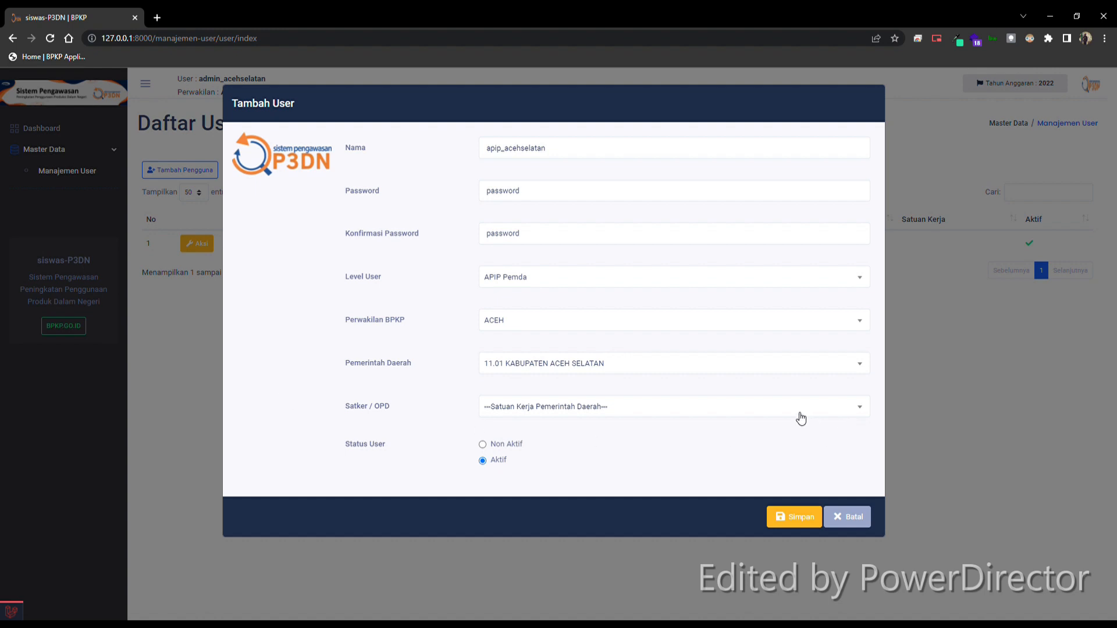
Step: Select Inspektorat as the Satker / OPD and reset the choice to blank
{"action": "left_click", "coordinate": [777, 414]}
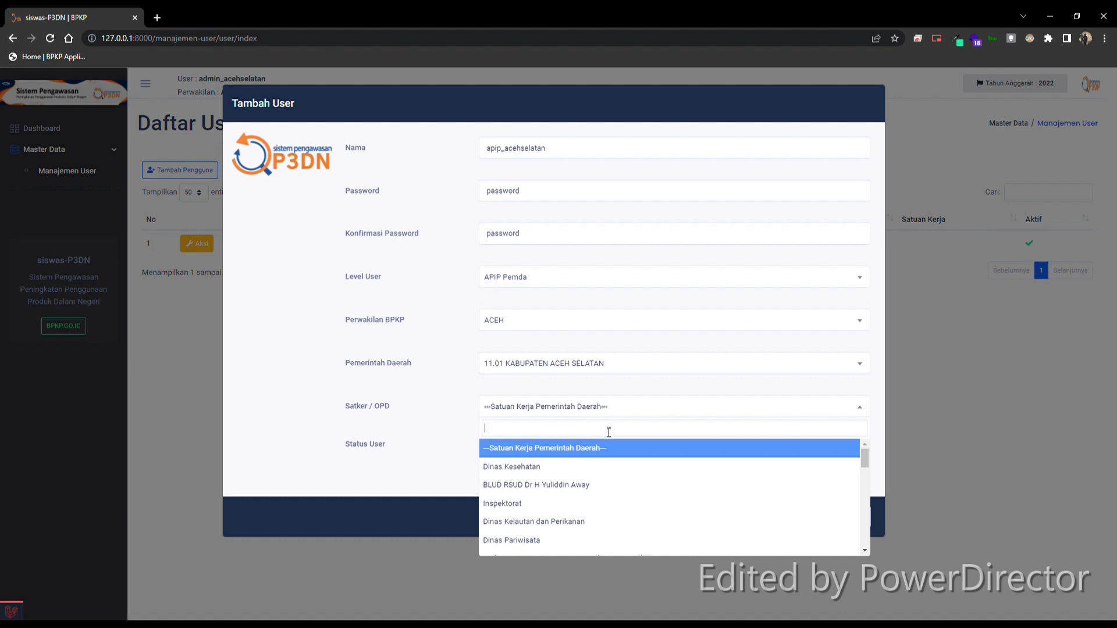
{"action": "type", "text": "inspektor"}
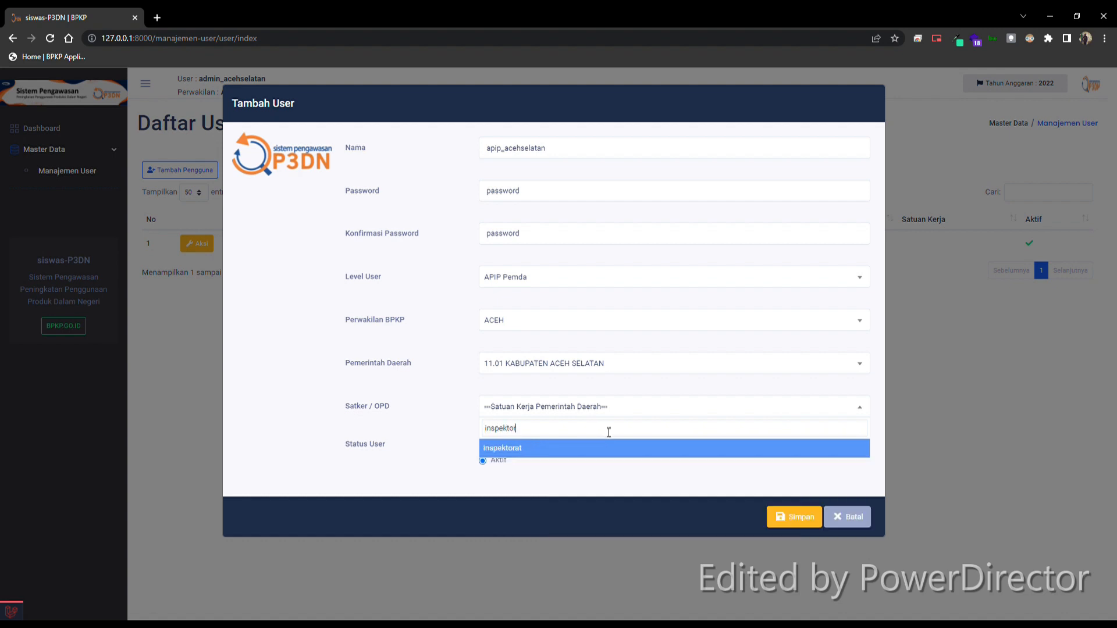
{"action": "left_click", "coordinate": [536, 451]}
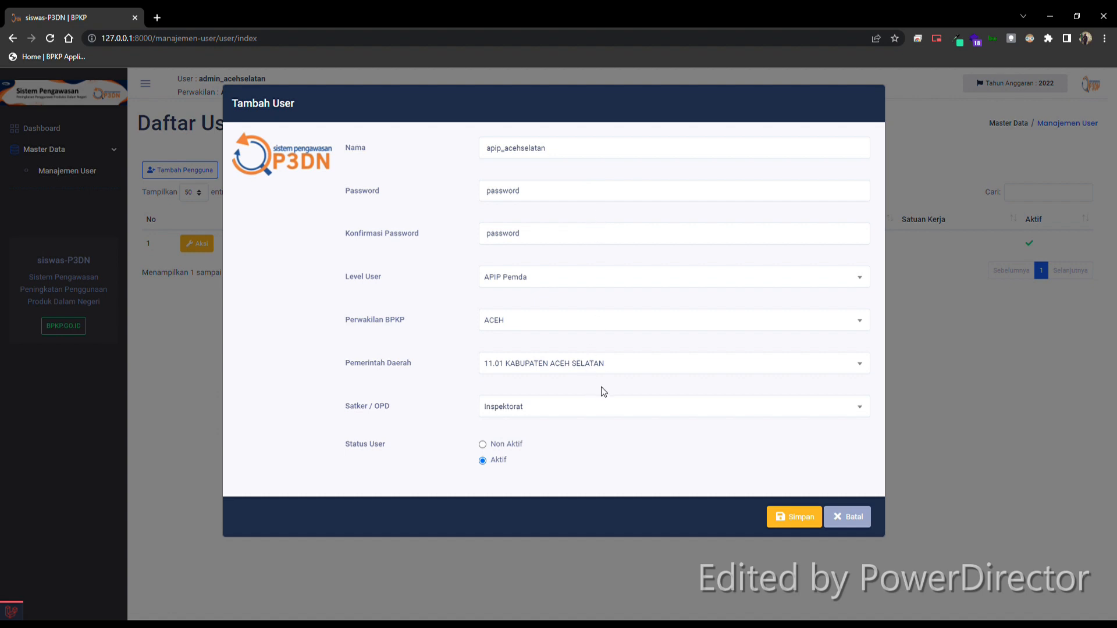
{"action": "left_click", "coordinate": [601, 412]}
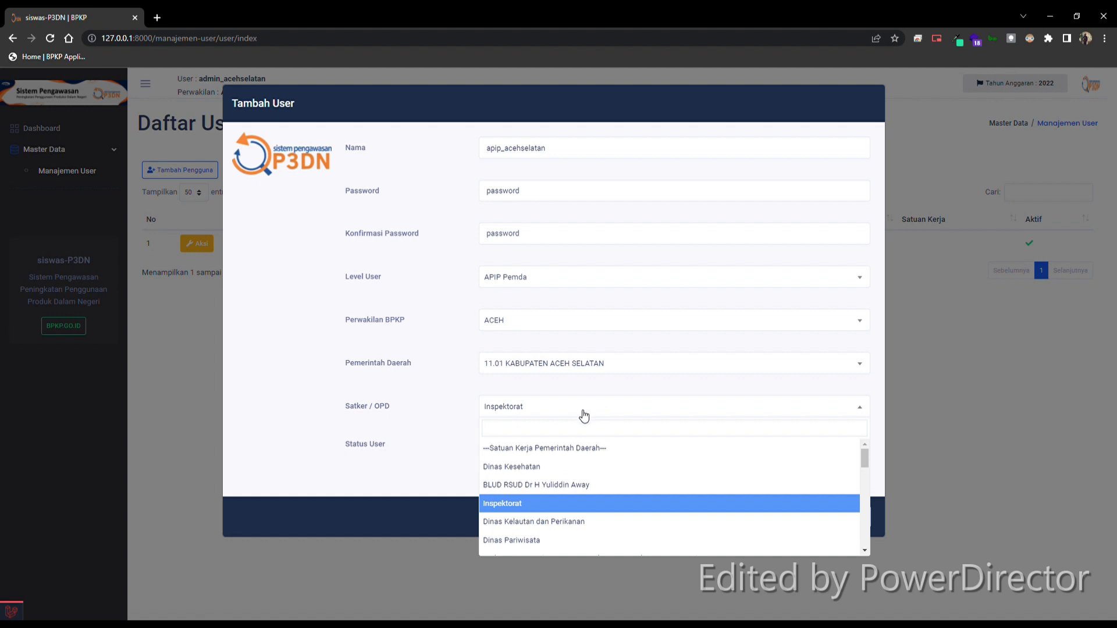
{"action": "left_click", "coordinate": [601, 451]}
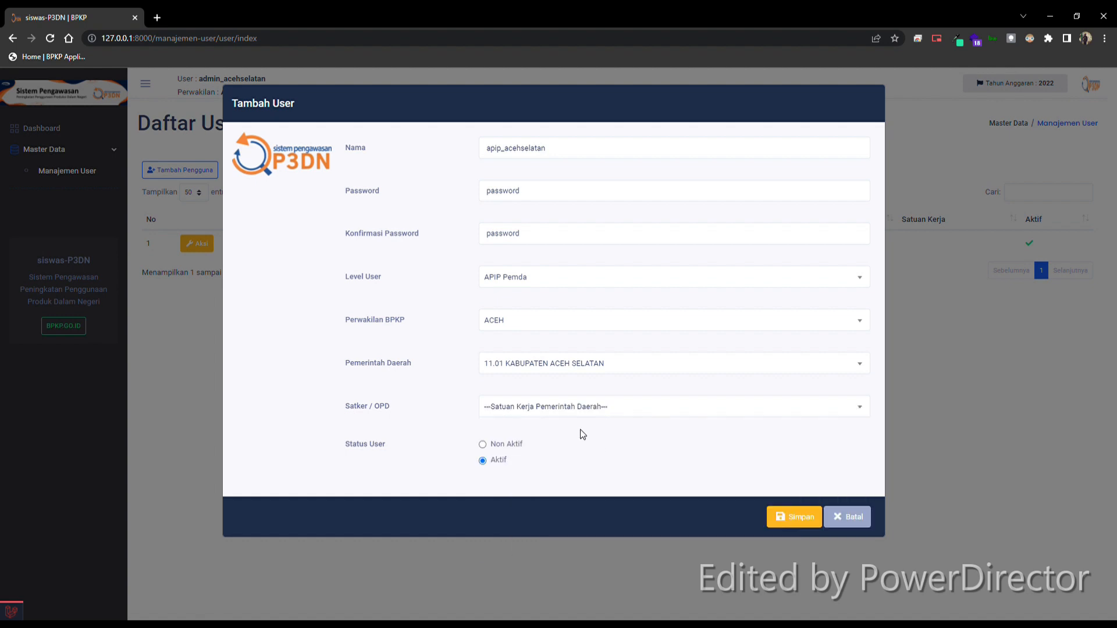
Step: Save the apip_acehselatan user and start adding another user named ppk_inspektorat
{"action": "left_click", "coordinate": [800, 517]}
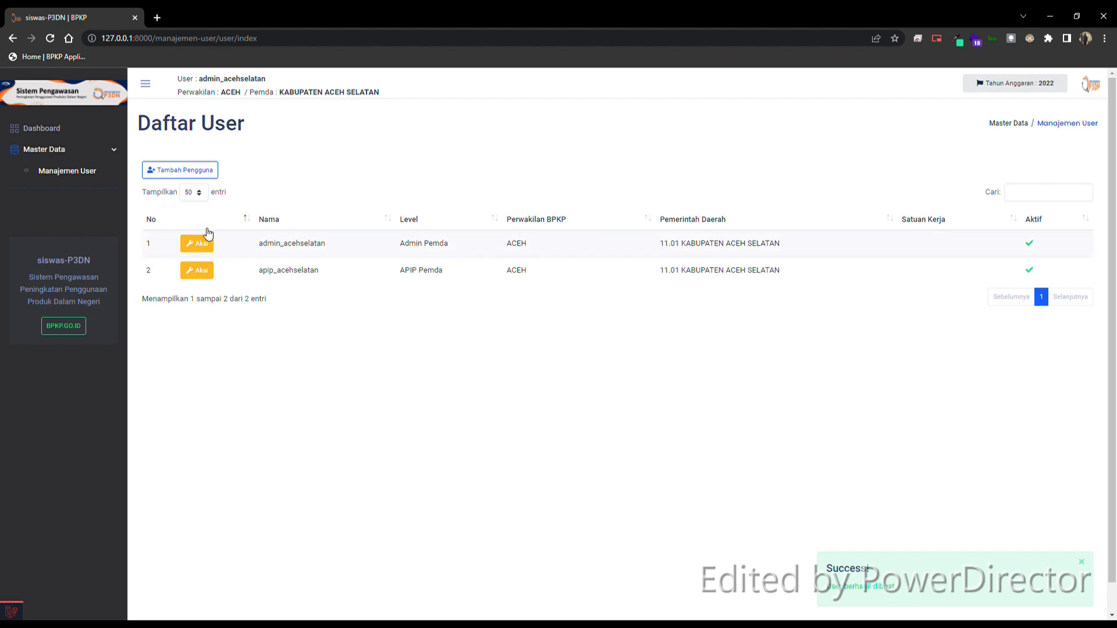
{"action": "left_click", "coordinate": [190, 170]}
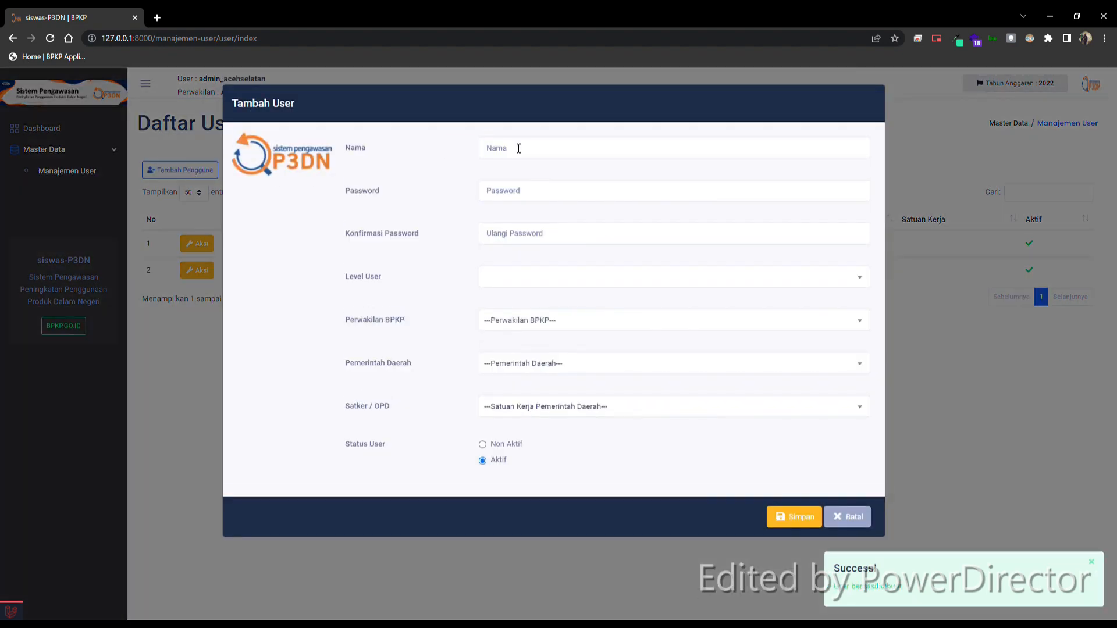
{"action": "left_click", "coordinate": [518, 148]}
{"action": "type", "text": "ppk"}
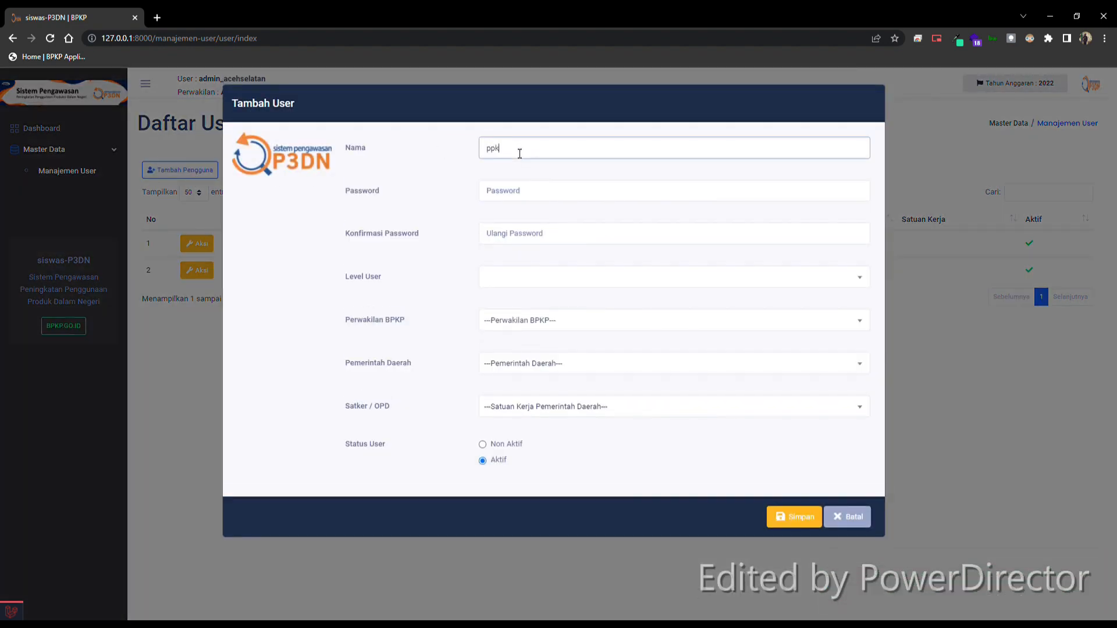
{"action": "type", "text": "_inspektorat"}
Step: Enter the password and its confirmation for the ppk_inspektorat user
{"action": "left_click", "coordinate": [517, 197]}
{"action": "type", "text": "p"}
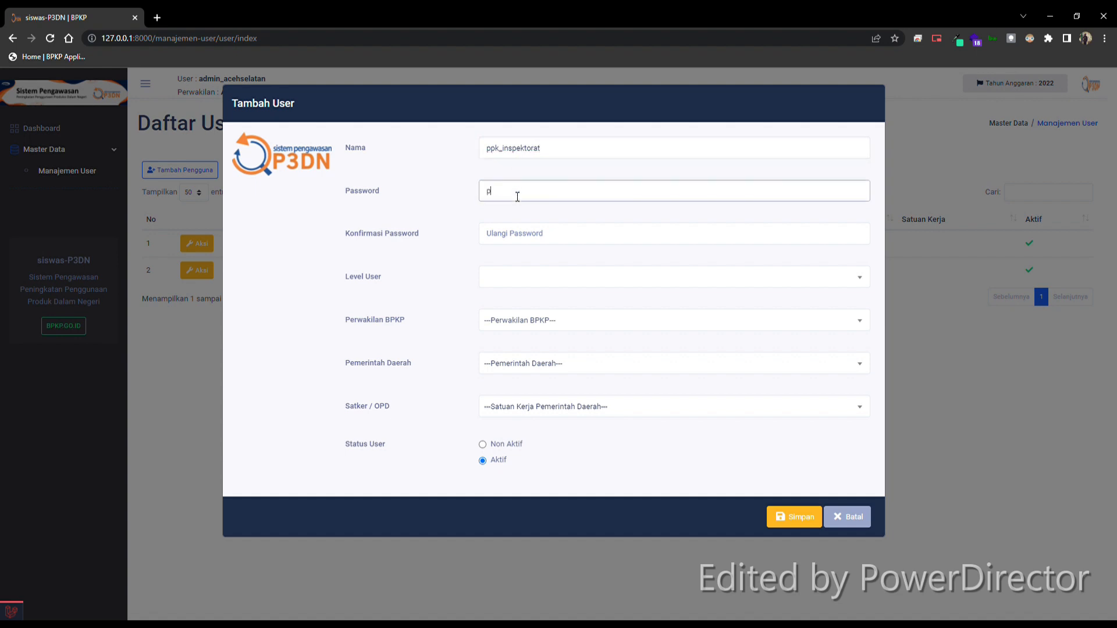
{"action": "type", "text": "assword"}
{"action": "left_click", "coordinate": [509, 240]}
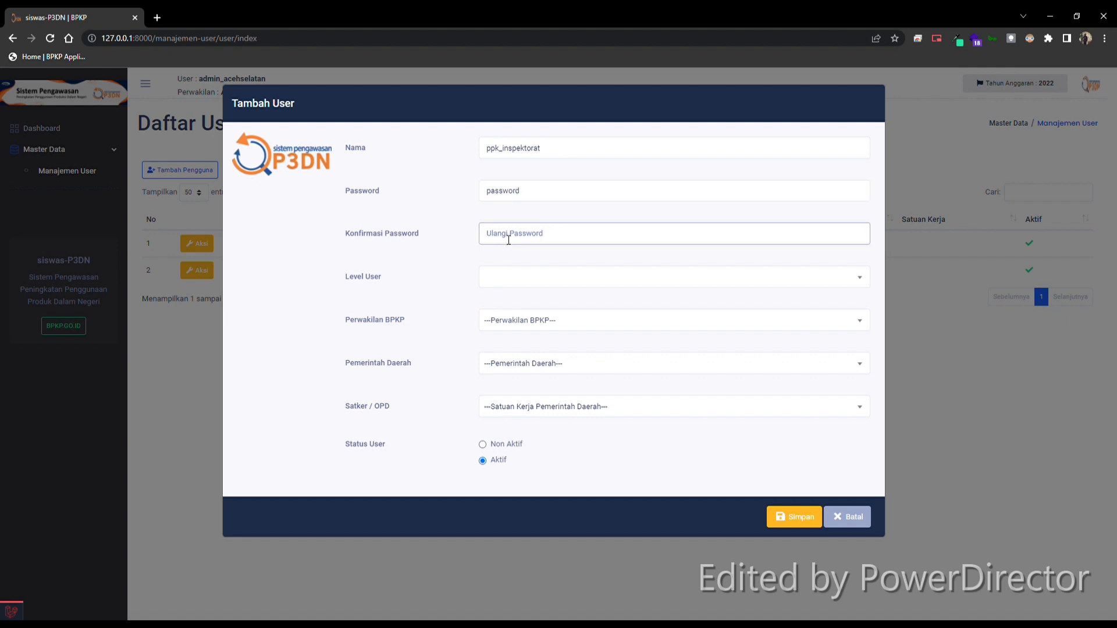
{"action": "type", "text": "password"}
Step: Set the user level to Pejabat Pembuat Komitmen Pemda, Perwakilan BPKP to ACEH and Pemerintah Daerah to 11.01 KABUPATEN ACEH SELATAN
{"action": "left_click", "coordinate": [525, 278]}
{"action": "left_click", "coordinate": [547, 329]}
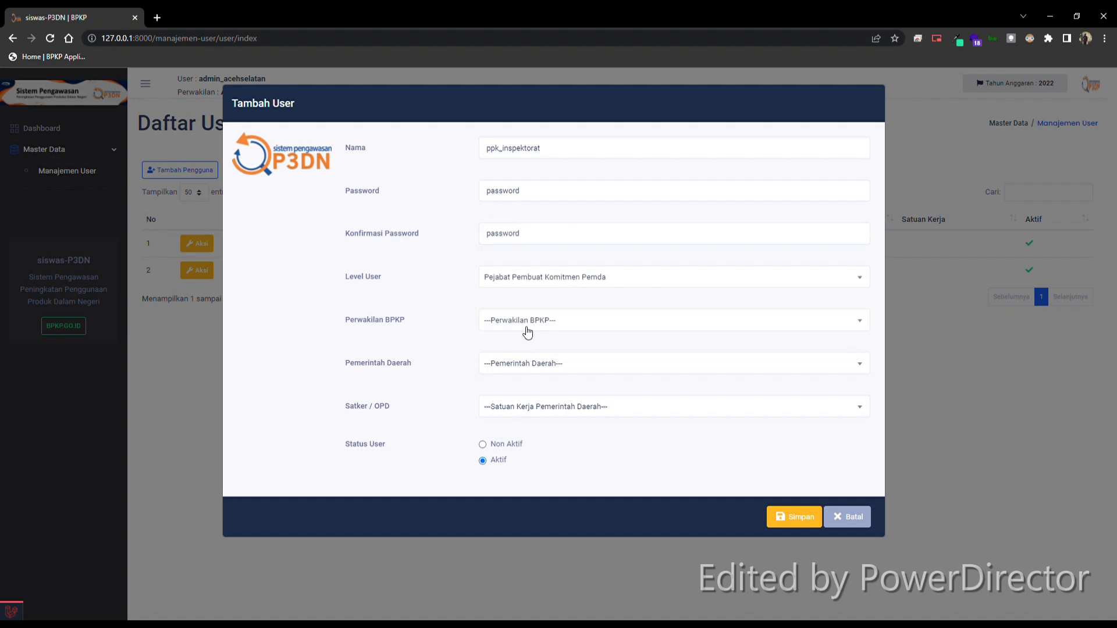
{"action": "left_click", "coordinate": [526, 322]}
{"action": "left_click", "coordinate": [517, 378]}
{"action": "left_click", "coordinate": [525, 371]}
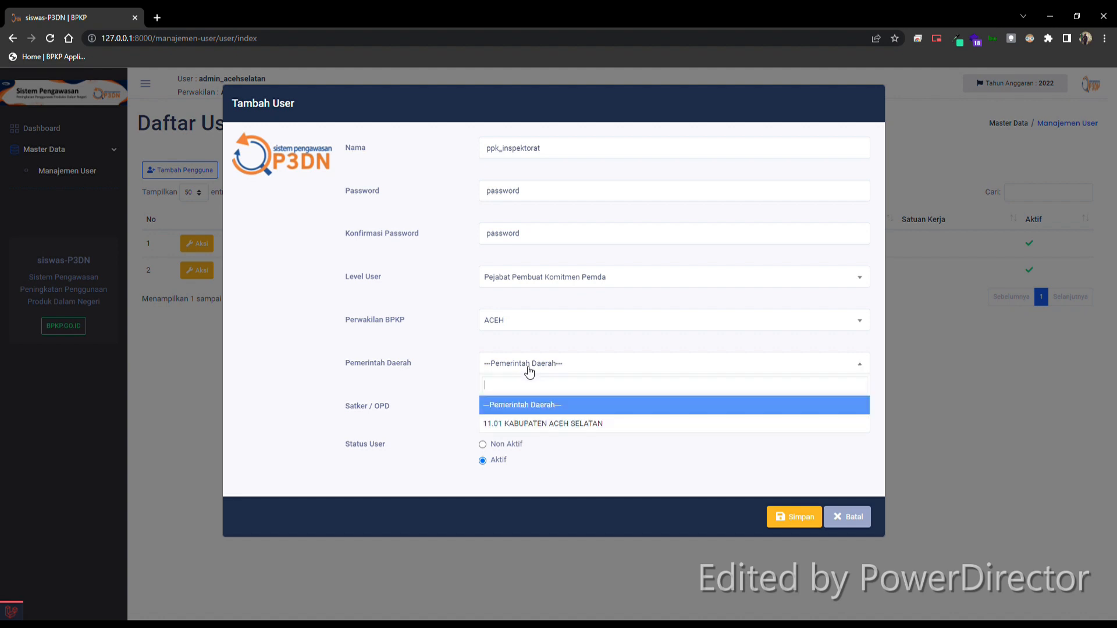
{"action": "left_click", "coordinate": [543, 424]}
Step: Assign Inspektorat as the Satker / OPD and save the ppk_inspektorat user
{"action": "left_click", "coordinate": [552, 413]}
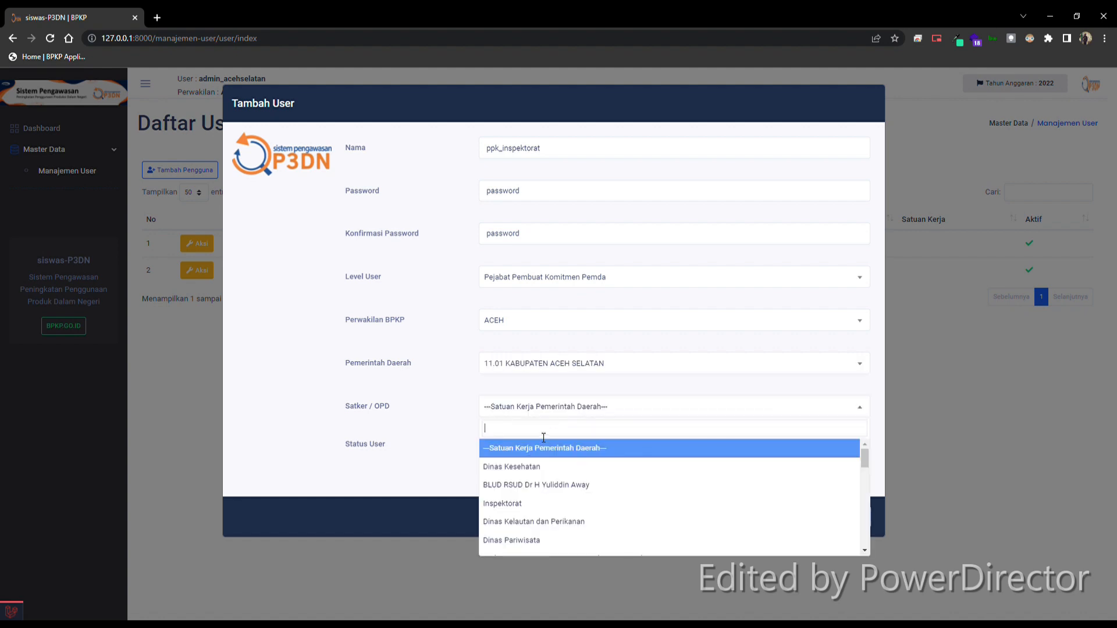
{"action": "type", "text": "inspektorat"}
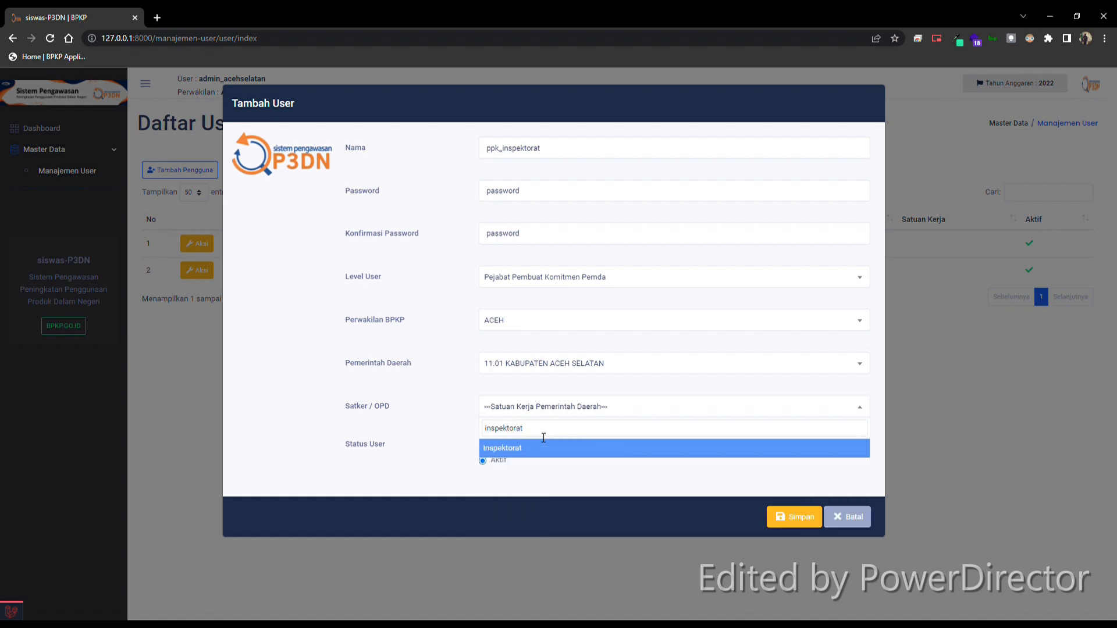
{"action": "left_click", "coordinate": [512, 448]}
{"action": "left_click", "coordinate": [794, 519]}
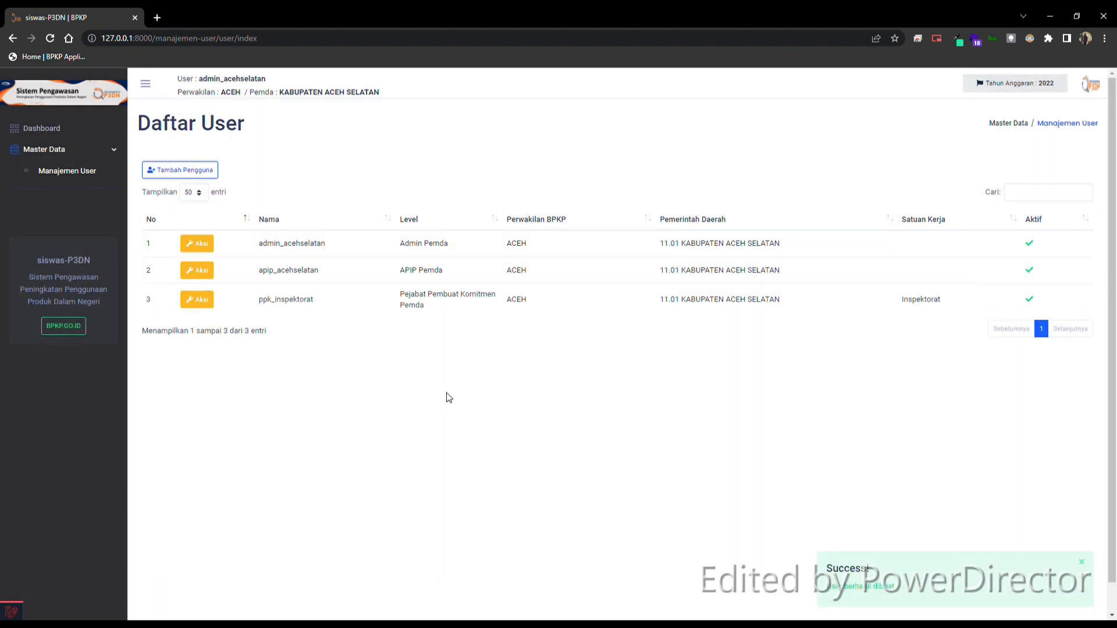
Step: Start adding another user and name it ppk_pupr
{"action": "left_click", "coordinate": [190, 170]}
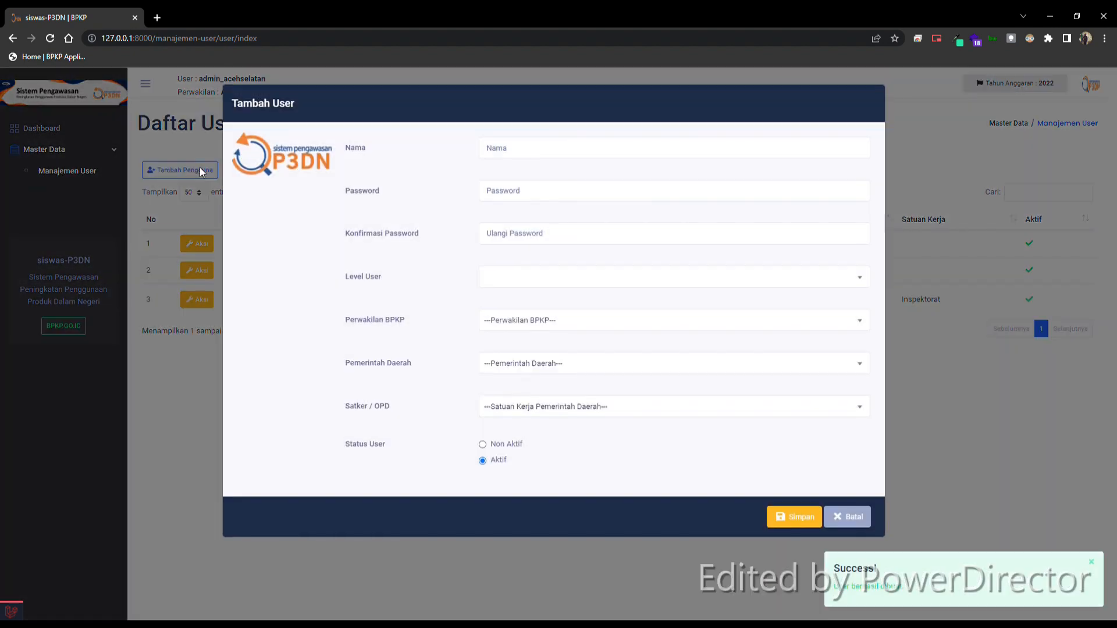
{"action": "left_click", "coordinate": [517, 152]}
{"action": "type", "text": "ppk"}
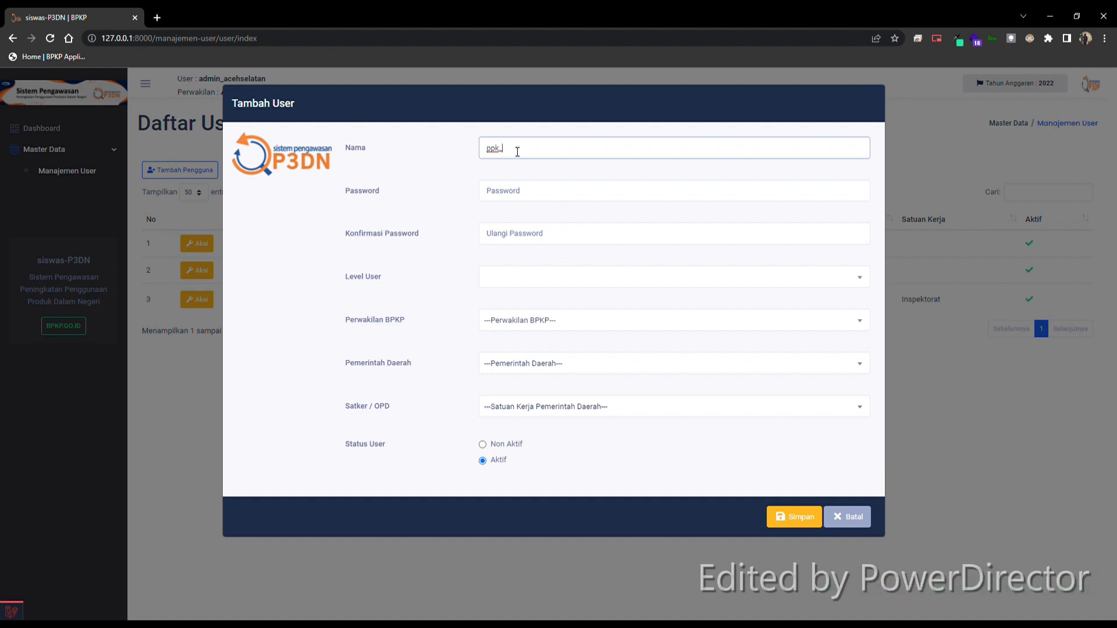
{"action": "type", "text": "_pengad"}
{"action": "key", "text": "BackSpace"}
{"action": "key", "text": "BackSpace"}
{"action": "key", "text": "BackSpace"}
{"action": "key", "text": "BackSpace"}
{"action": "type", "text": "pupr"}
Step: Enter the password and its confirmation for the ppk_pupr user
{"action": "left_click", "coordinate": [519, 196]}
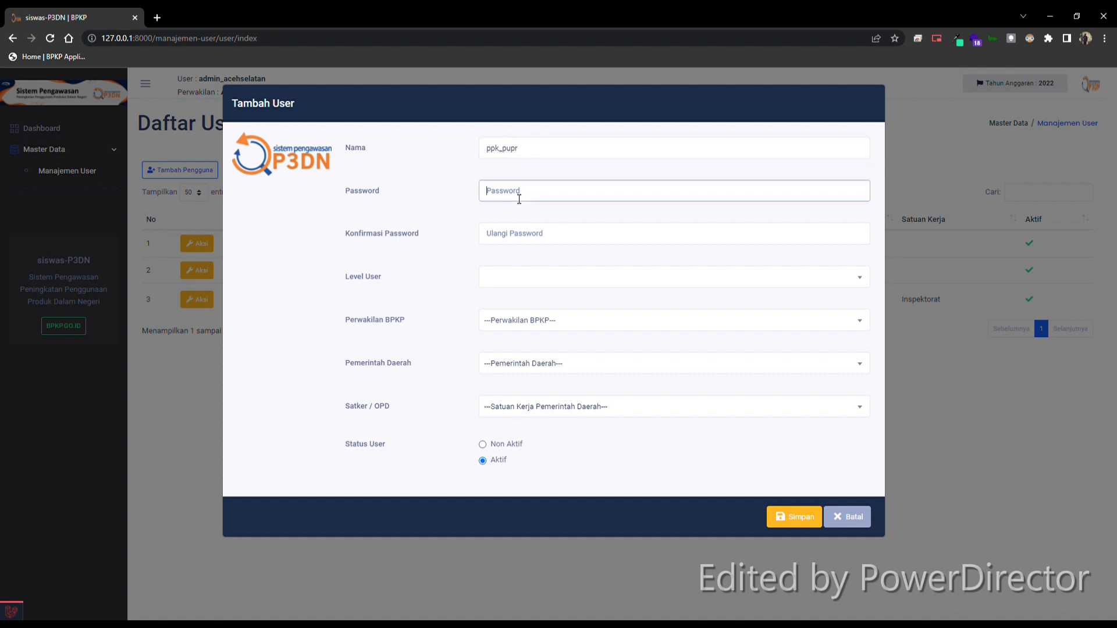
{"action": "type", "text": "password"}
{"action": "left_click", "coordinate": [504, 239]}
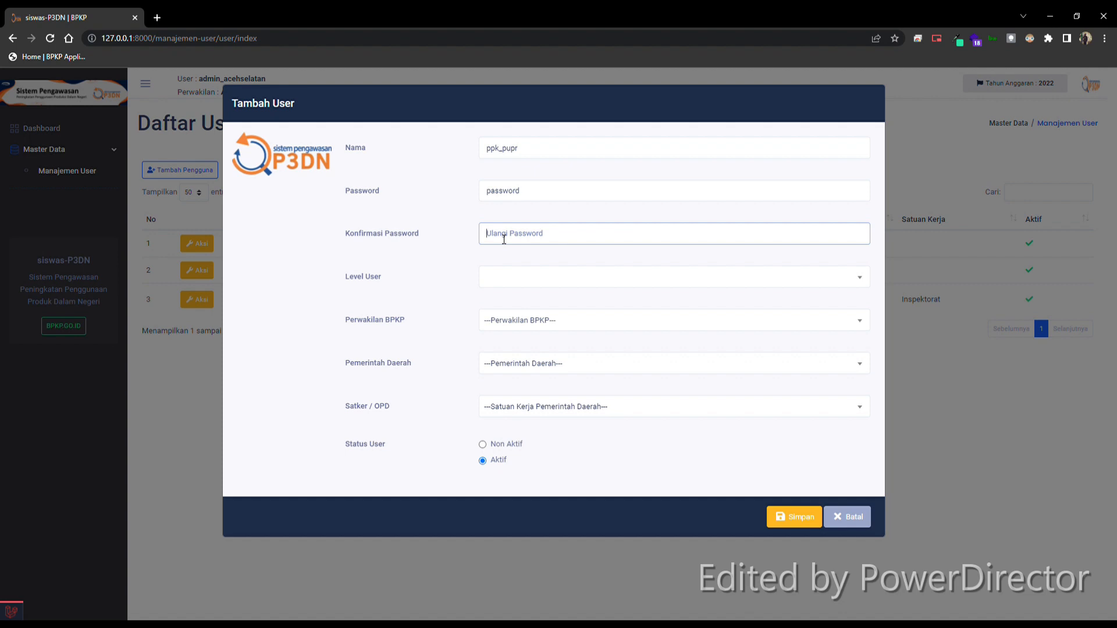
{"action": "type", "text": "password"}
Step: Give ppk_pupr the level Pejabat Pembuat Komitmen Pemda, Perwakilan BPKP ACEH and Pemerintah Daerah 11.01 KABUPATEN ACEH SELATAN
{"action": "left_click", "coordinate": [506, 284]}
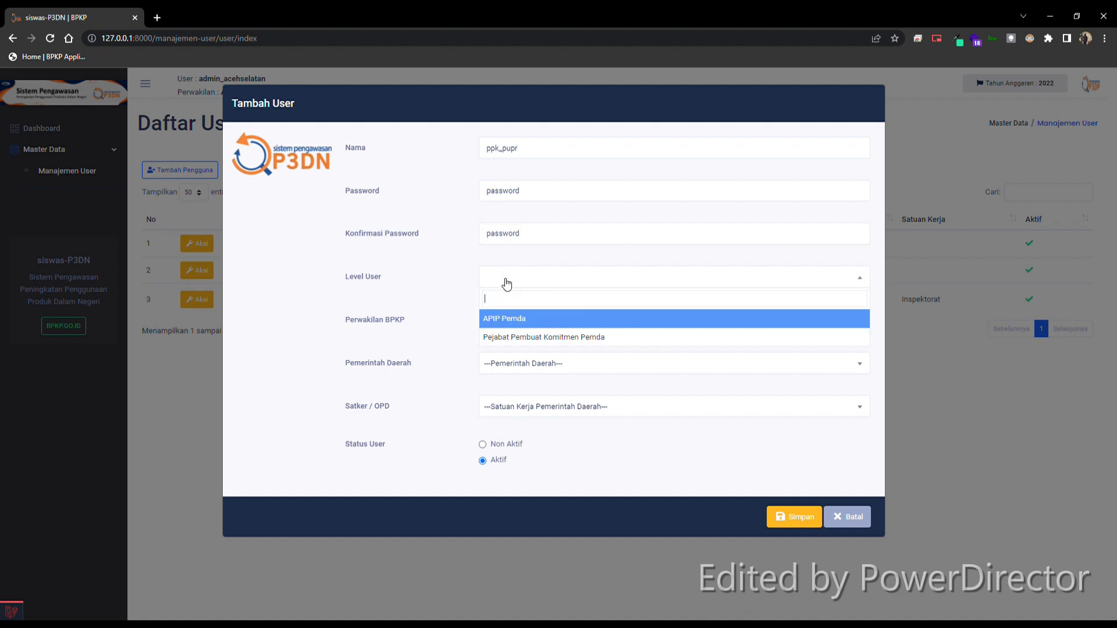
{"action": "left_click", "coordinate": [538, 332]}
{"action": "left_click", "coordinate": [539, 327]}
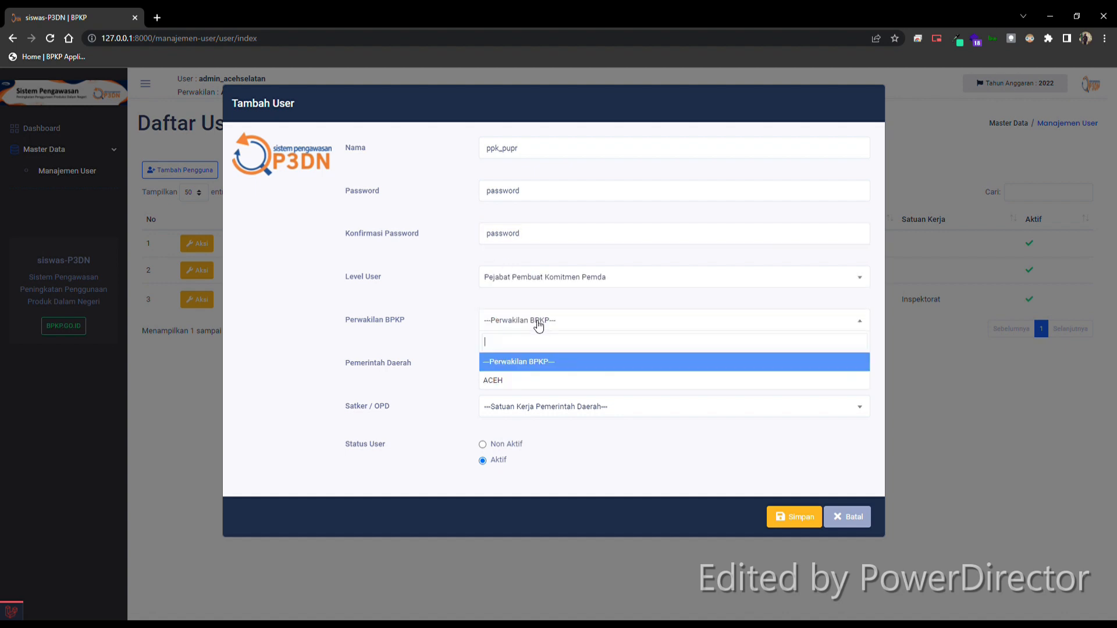
{"action": "left_click", "coordinate": [525, 381]}
{"action": "left_click", "coordinate": [538, 364]}
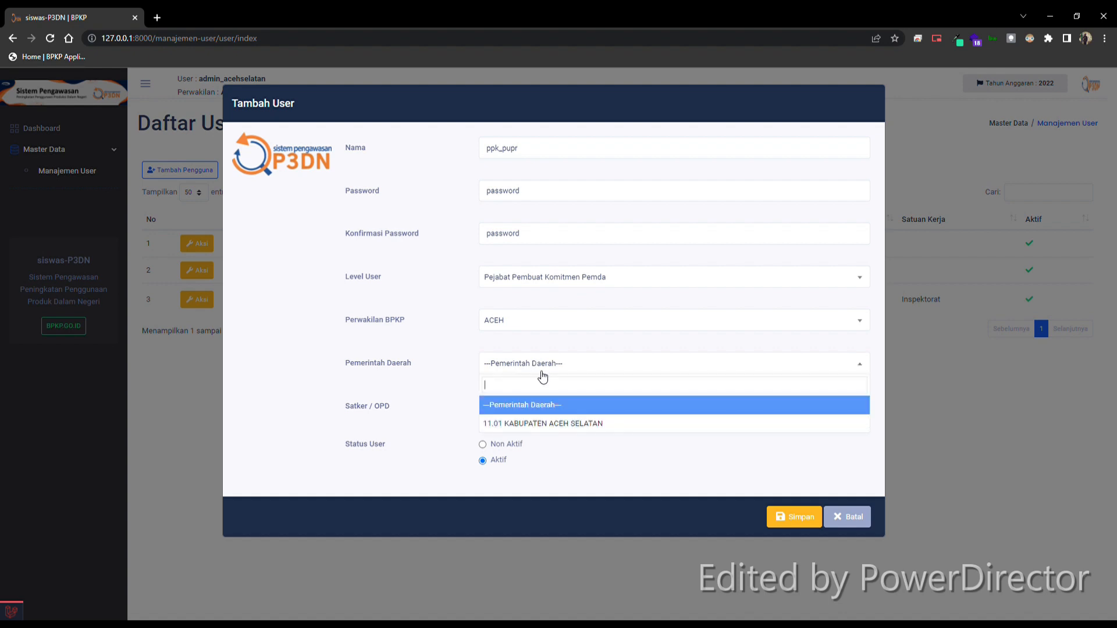
{"action": "left_click", "coordinate": [550, 423]}
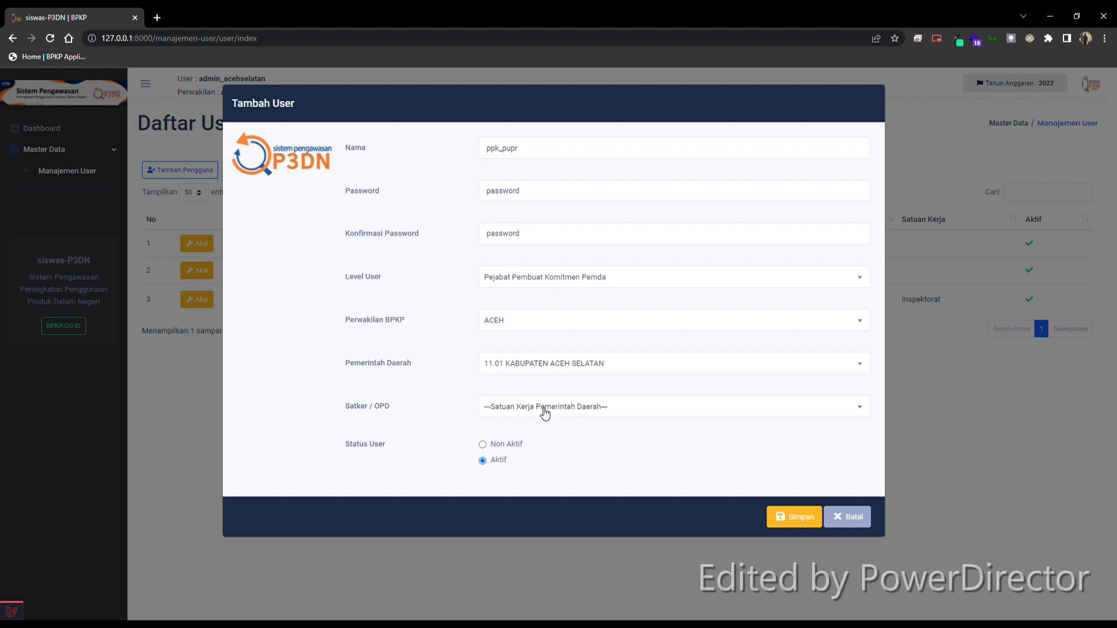
Step: Assign Dinas Pekerjaan Umum Dan Penataan Ruang as the Satker / OPD and save the ppk_pupr user
{"action": "left_click", "coordinate": [541, 410]}
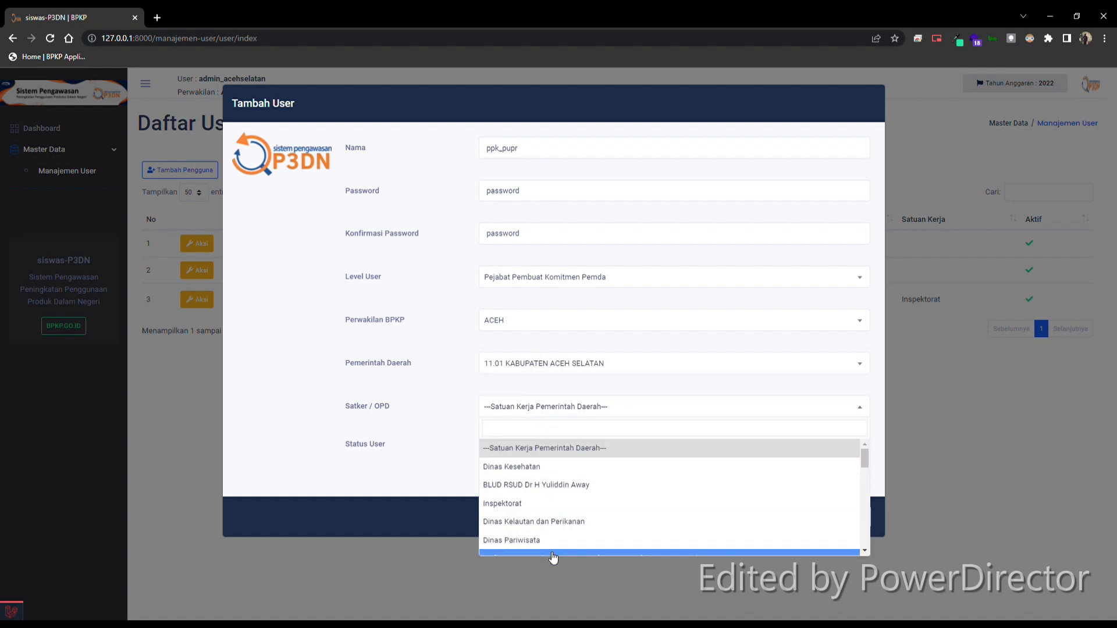
{"action": "scroll", "coordinate": [553, 540], "scroll_direction": "down", "scroll_amount": 1}
{"action": "scroll", "coordinate": [553, 540], "scroll_direction": "up", "scroll_amount": 1}
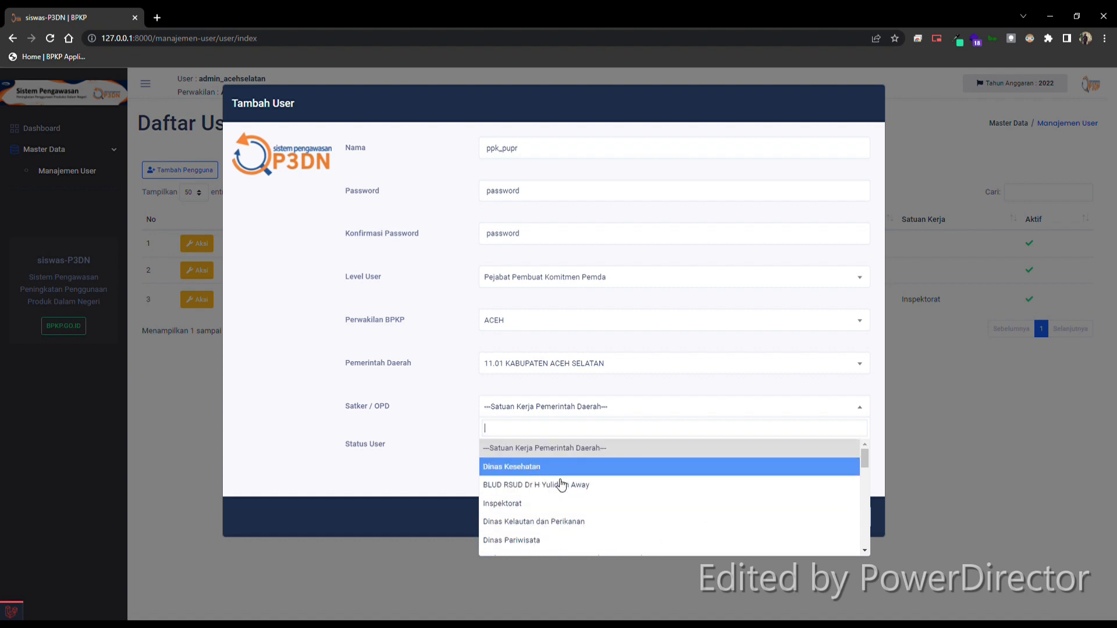
{"action": "scroll", "coordinate": [599, 471], "scroll_direction": "down", "scroll_amount": 1}
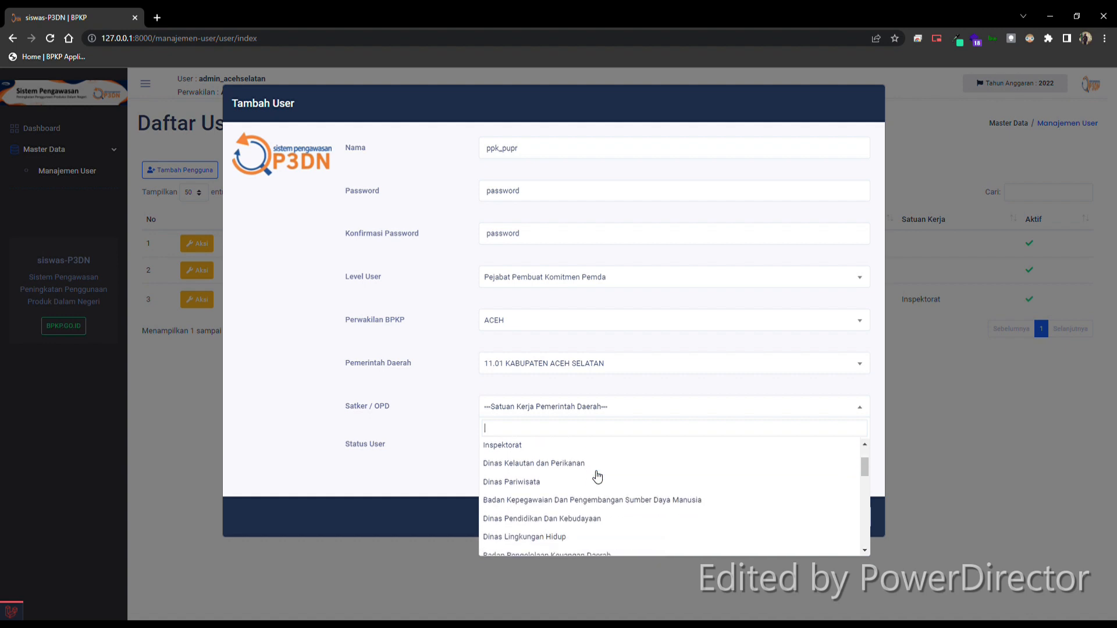
{"action": "scroll", "coordinate": [597, 477], "scroll_direction": "down", "scroll_amount": 2}
{"action": "scroll", "coordinate": [597, 477], "scroll_direction": "up", "scroll_amount": 2}
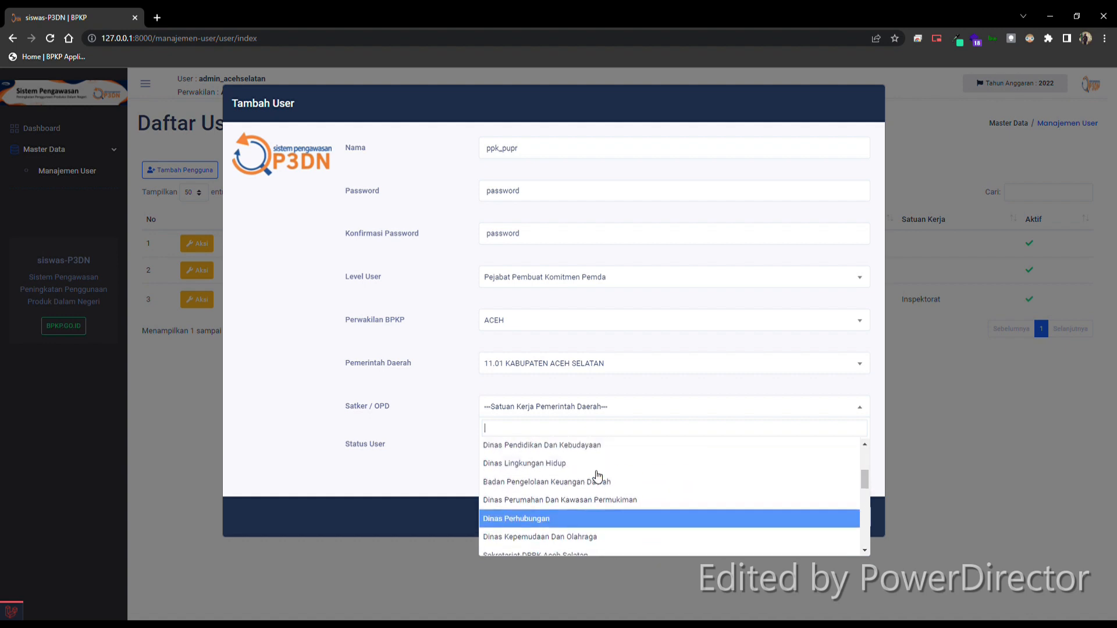
{"action": "type", "text": "umu"}
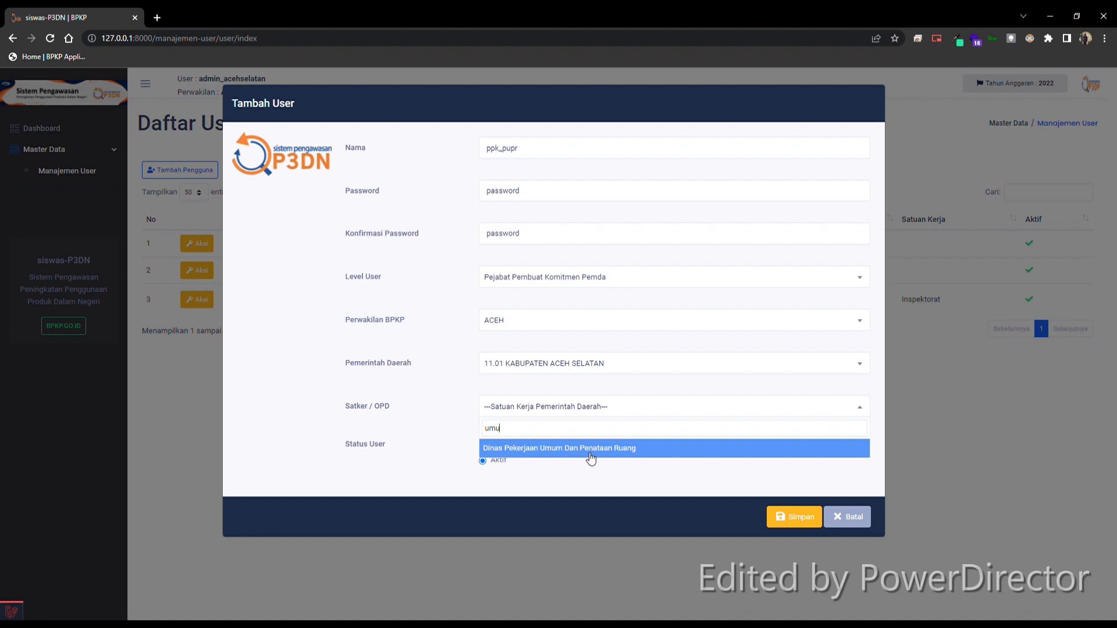
{"action": "left_click", "coordinate": [586, 448]}
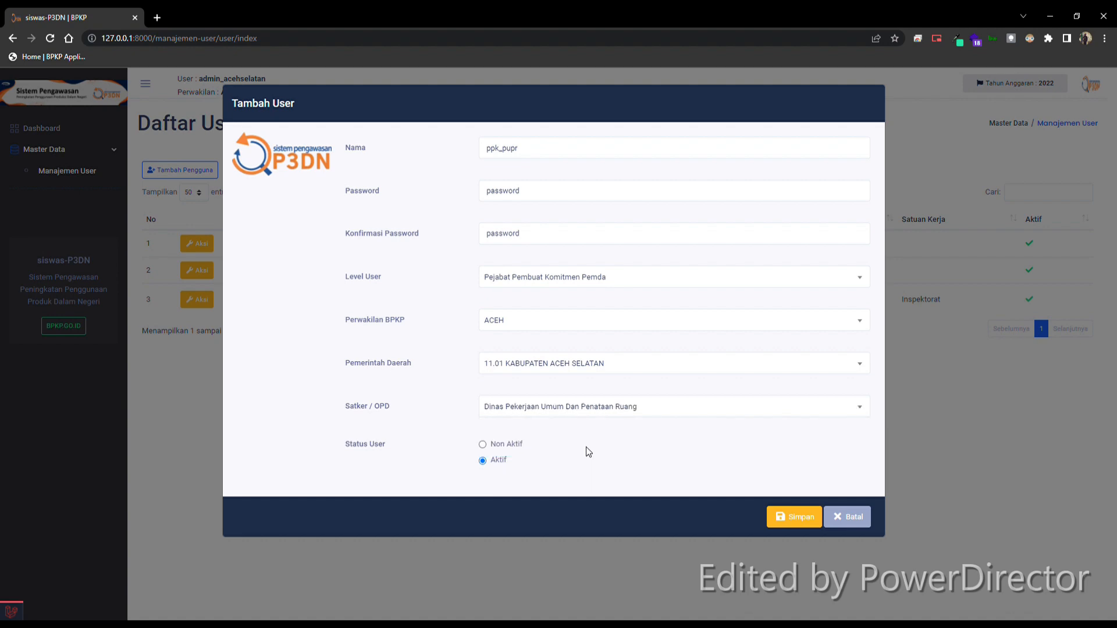
{"action": "left_click", "coordinate": [796, 519]}
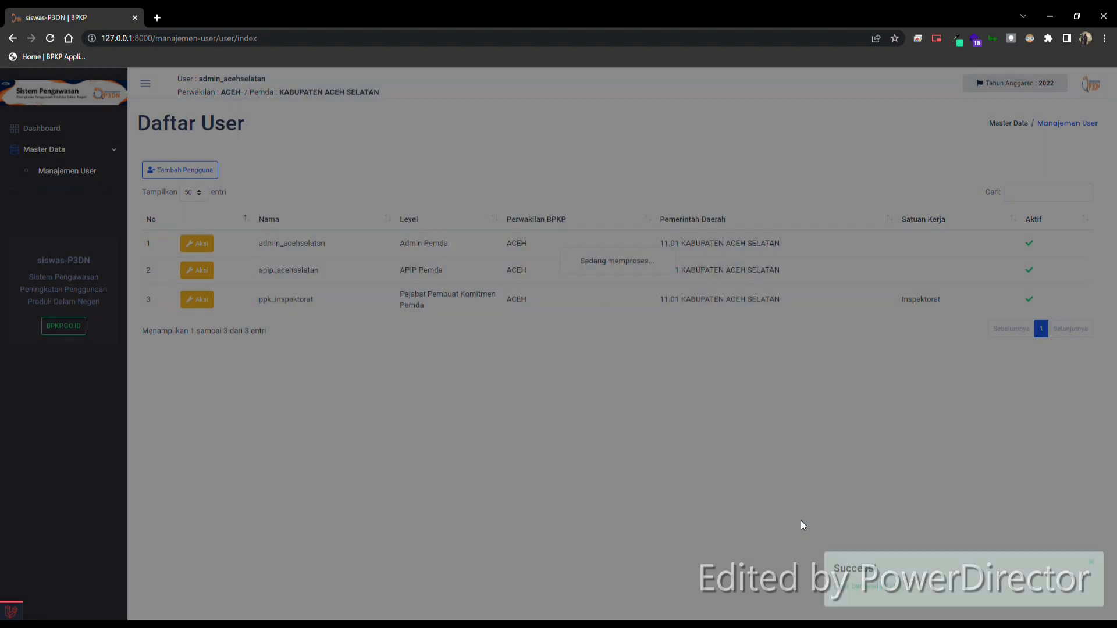